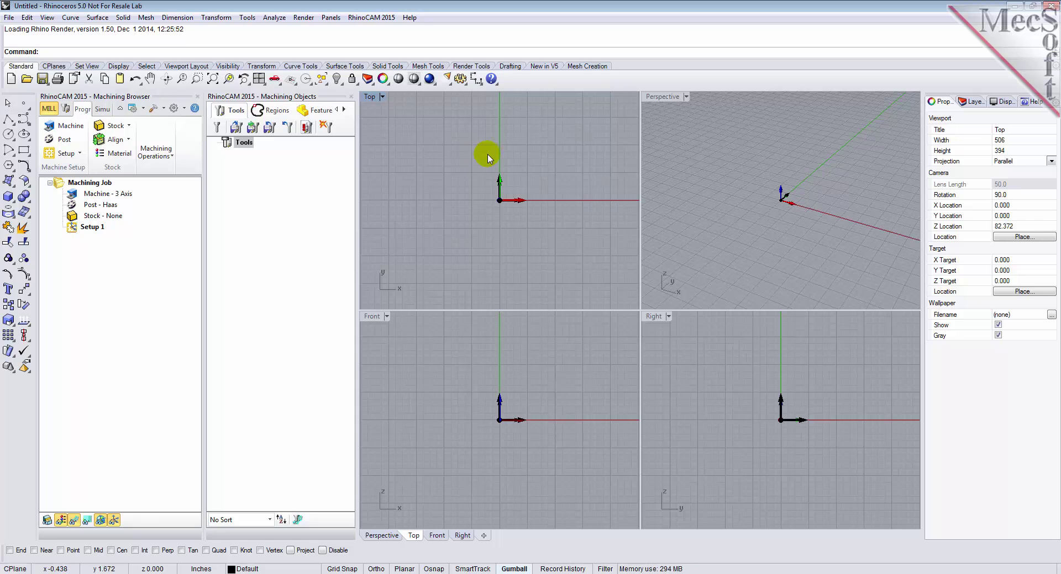
Close the milling Machining Objects and Machining Browser windows and load the RhinoCAM TURN module.
{"action": "left_click", "coordinate": [351, 97]}
{"action": "left_click", "coordinate": [198, 96]}
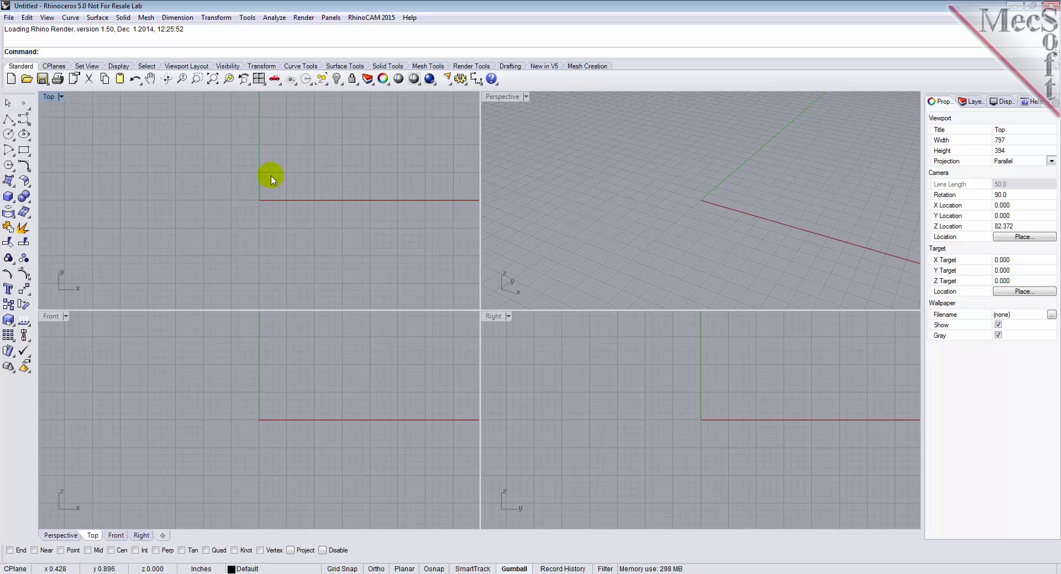
{"action": "left_click", "coordinate": [362, 22]}
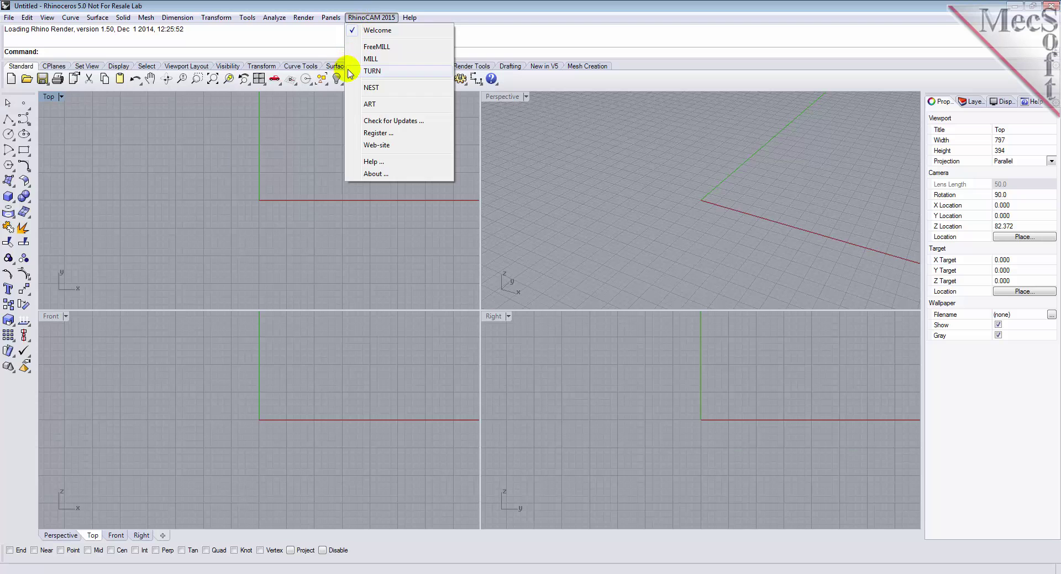
{"action": "left_click", "coordinate": [372, 71]}
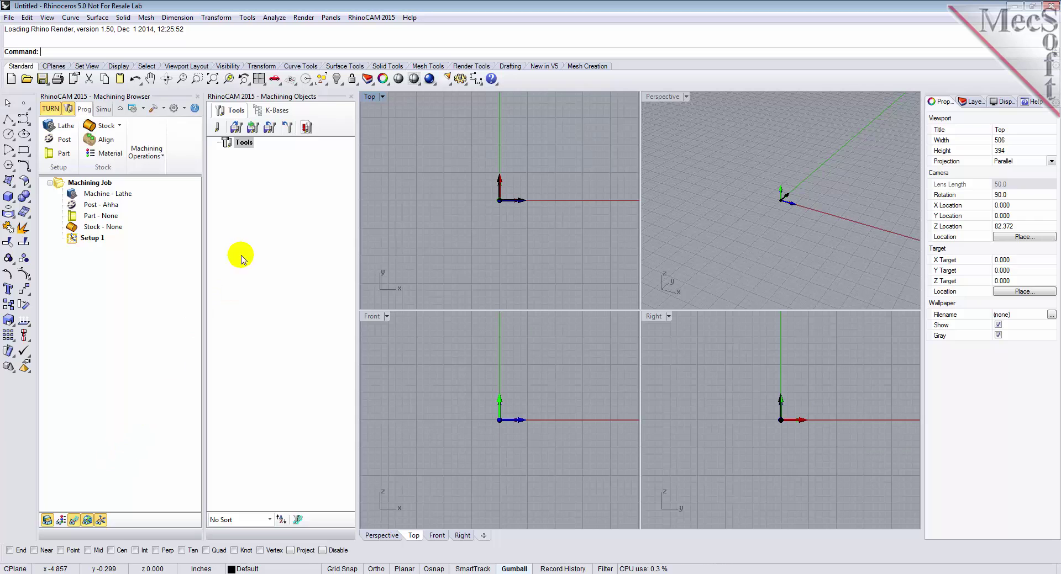
Dock Machining Objects beneath the Machining Browser, enlarge the browser's height, and widen both until all machining commands fit.
{"action": "left_click_drag", "start_coordinate": [282, 99], "coordinate": [137, 442]}
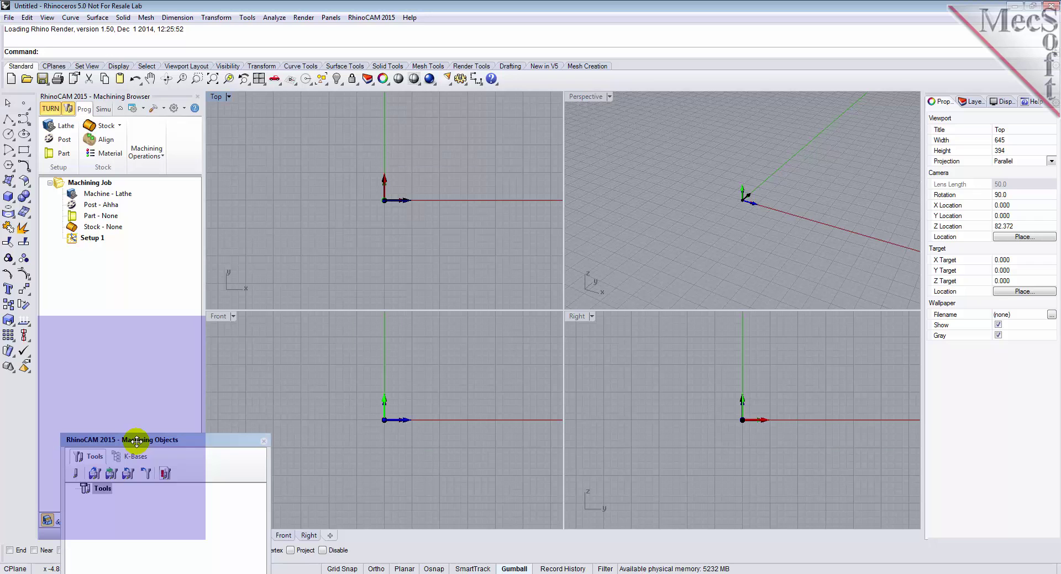
{"action": "left_click_drag", "start_coordinate": [136, 442], "coordinate": [138, 447]}
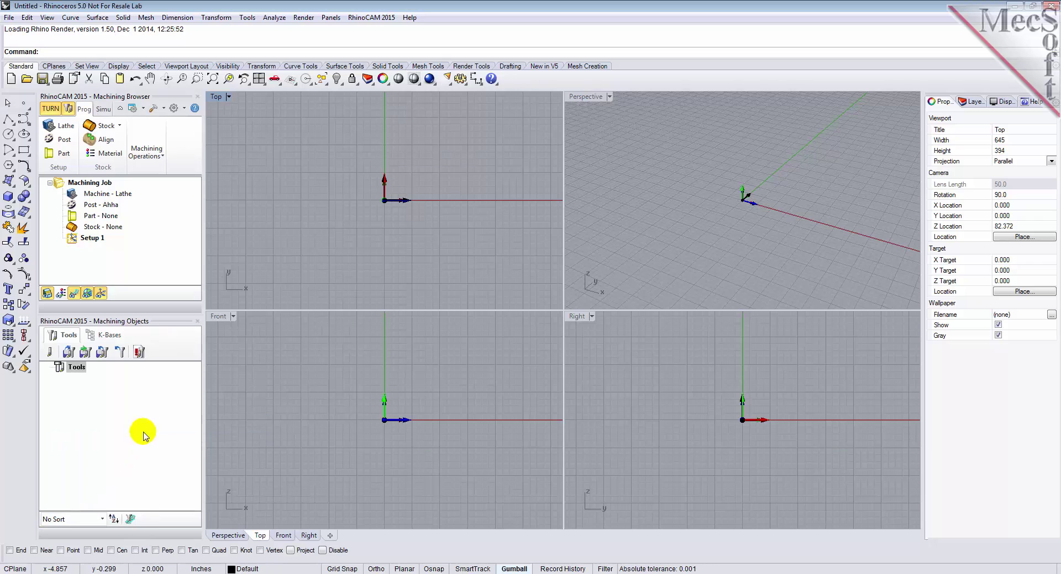
{"action": "left_click_drag", "start_coordinate": [169, 315], "coordinate": [169, 341]}
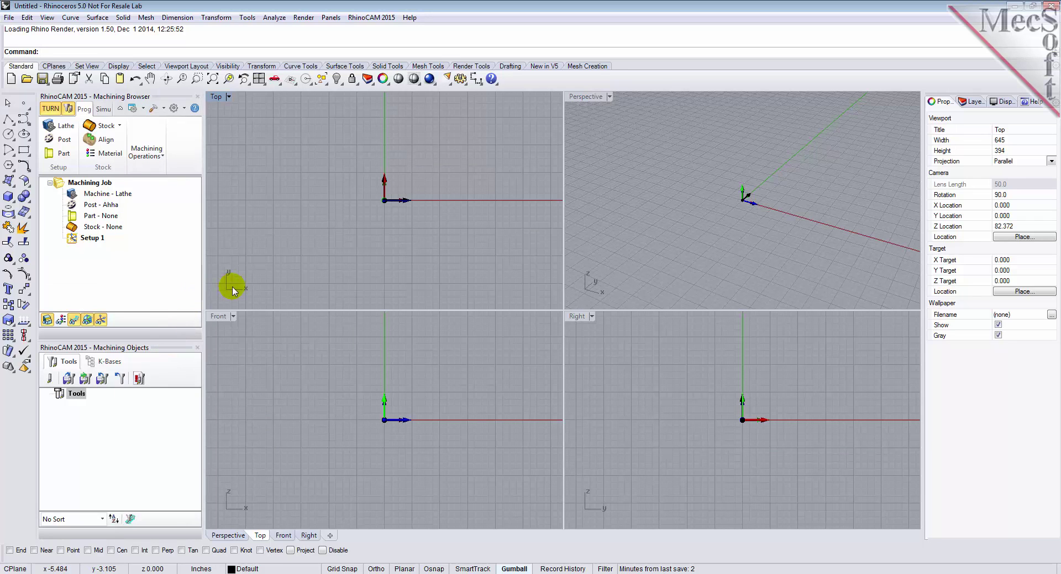
{"action": "left_click_drag", "start_coordinate": [205, 287], "coordinate": [239, 287]}
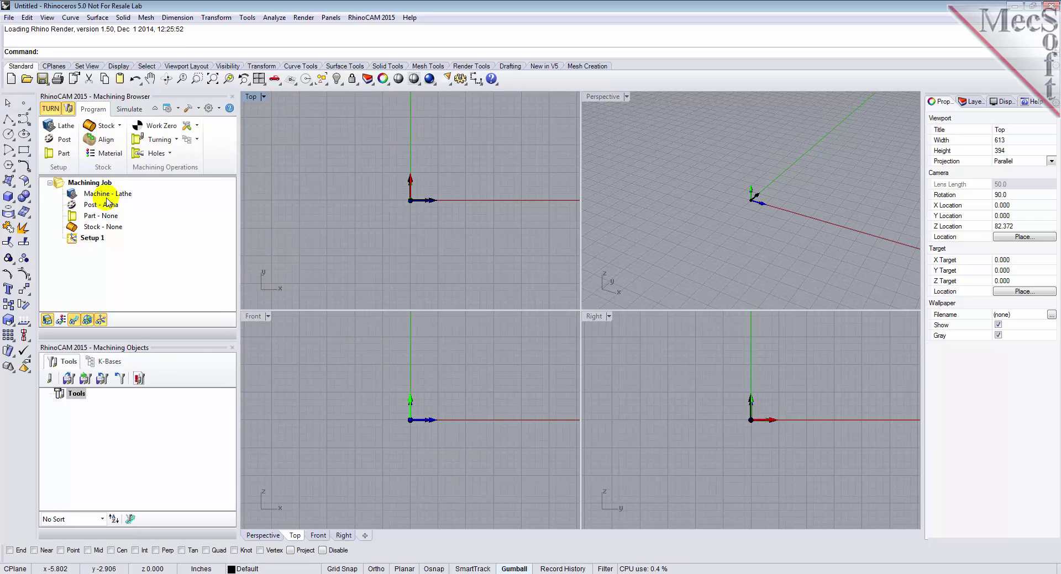
Open TURNQuickStartTutorial.3dm from the QuickStart folder and display the part in the Perspective view.
{"action": "left_click", "coordinate": [26, 81]}
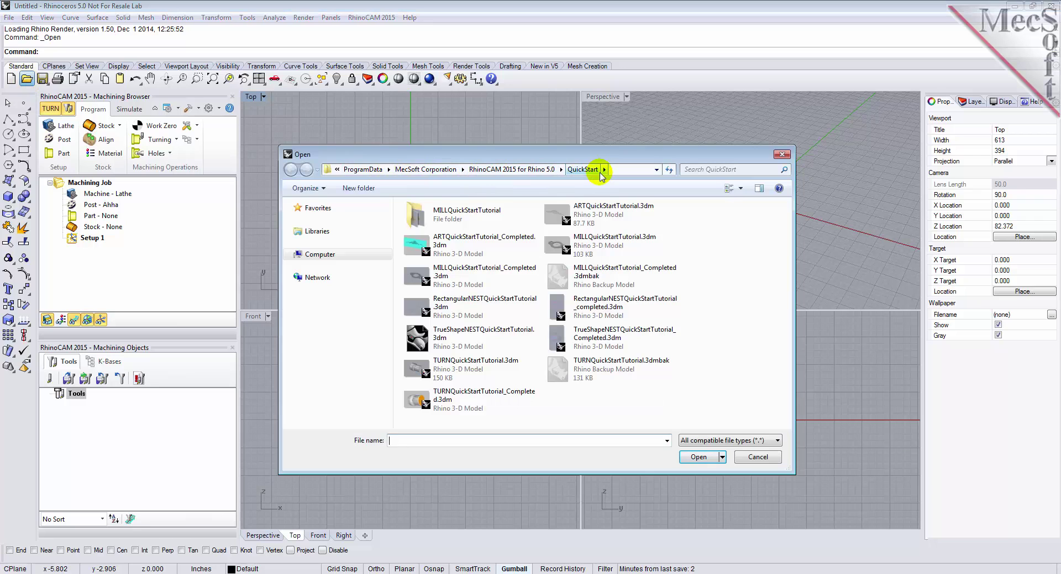
{"action": "left_click", "coordinate": [423, 374]}
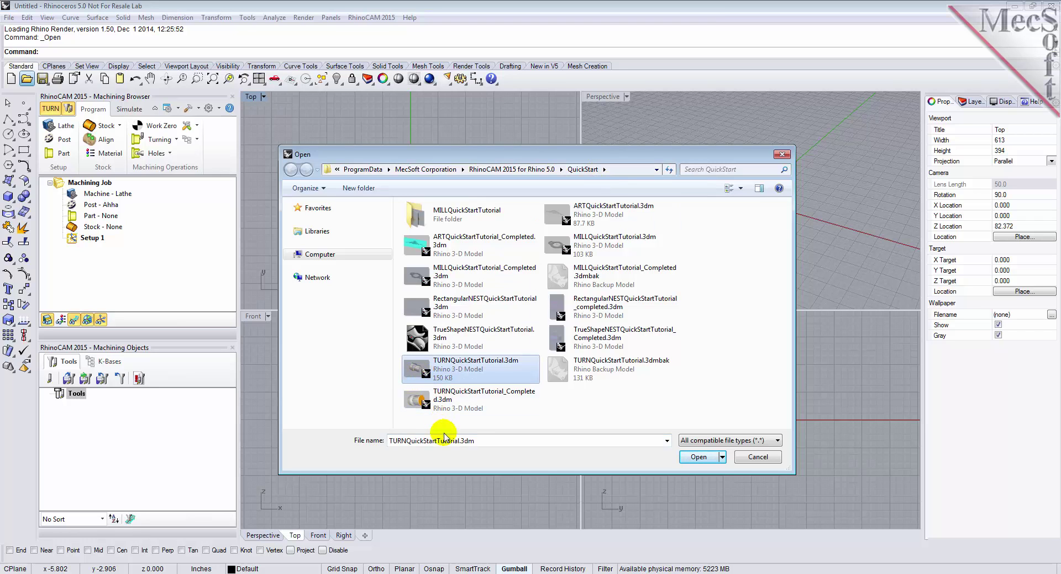
{"action": "left_click", "coordinate": [701, 457]}
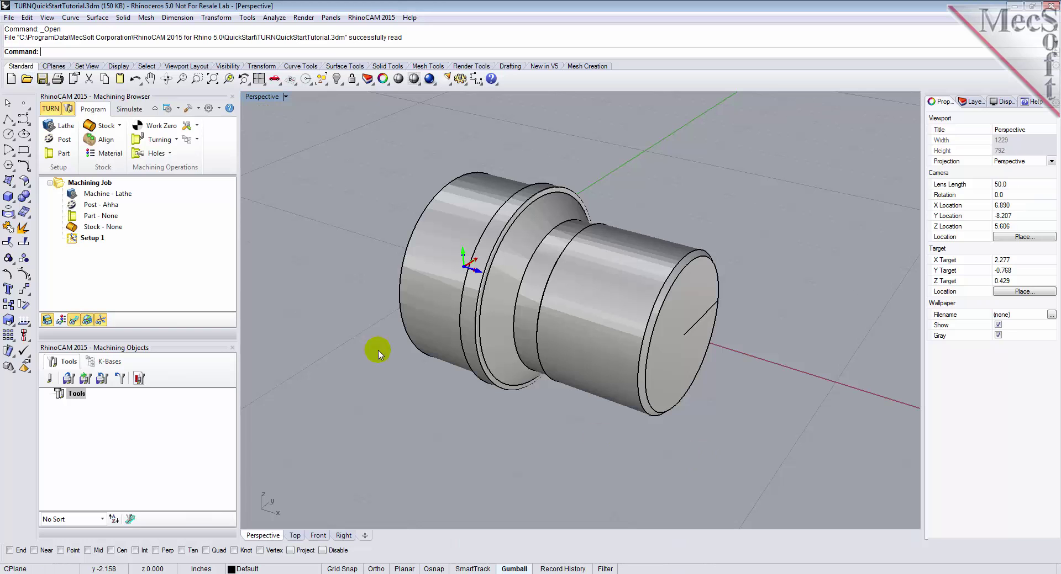
{"action": "left_click", "coordinate": [276, 82]}
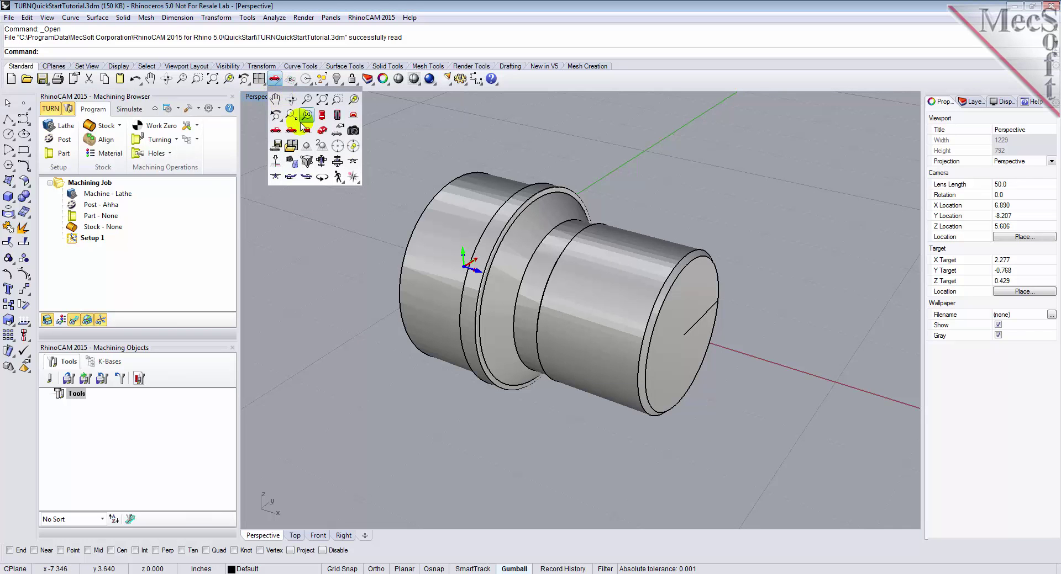
{"action": "left_click", "coordinate": [321, 131]}
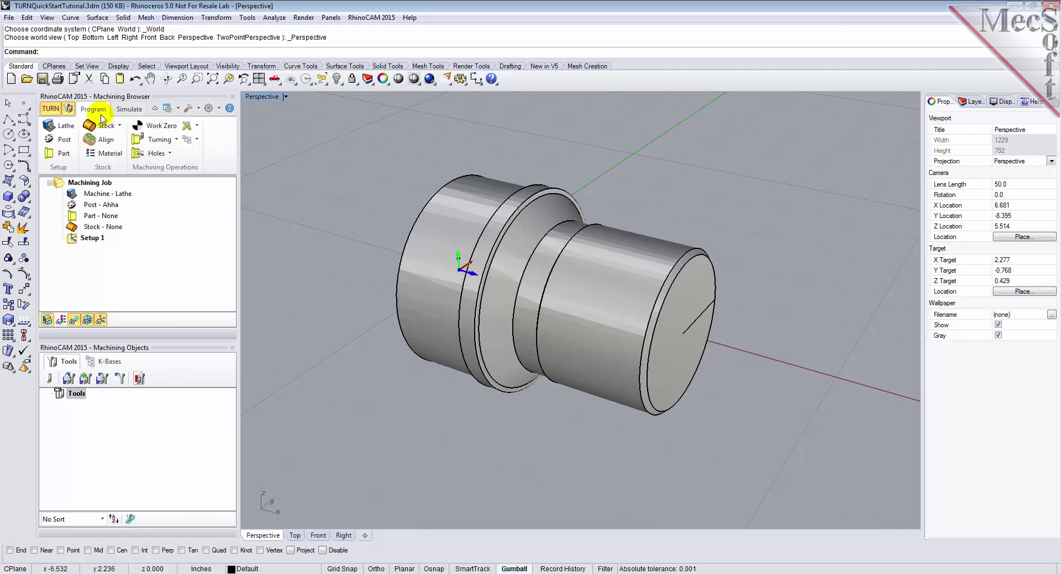
Set the turning machine's maximum RPM to 10000 in the lathe setup.
{"action": "left_click", "coordinate": [68, 128]}
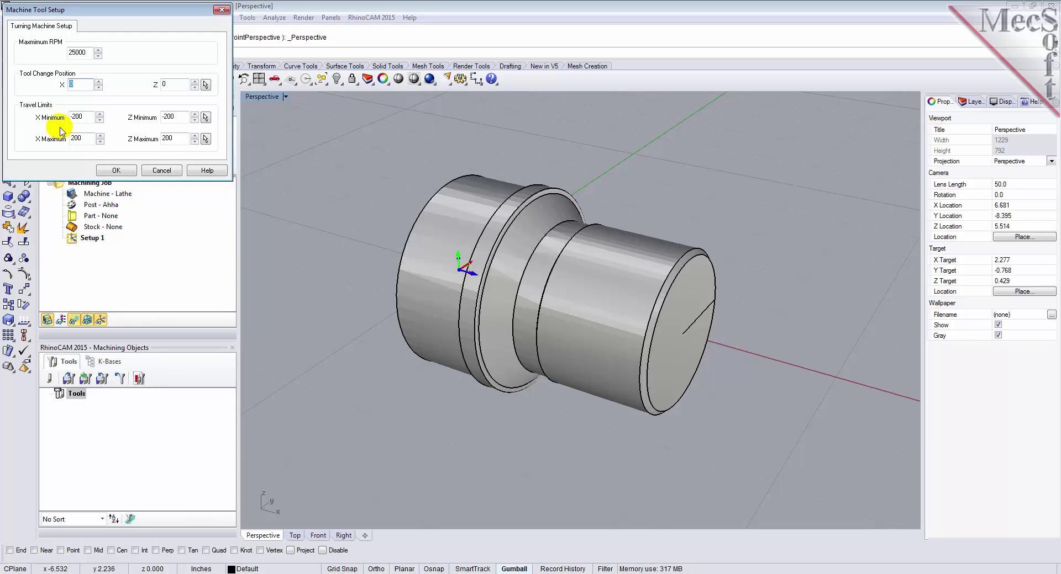
{"action": "double_click", "coordinate": [71, 53]}
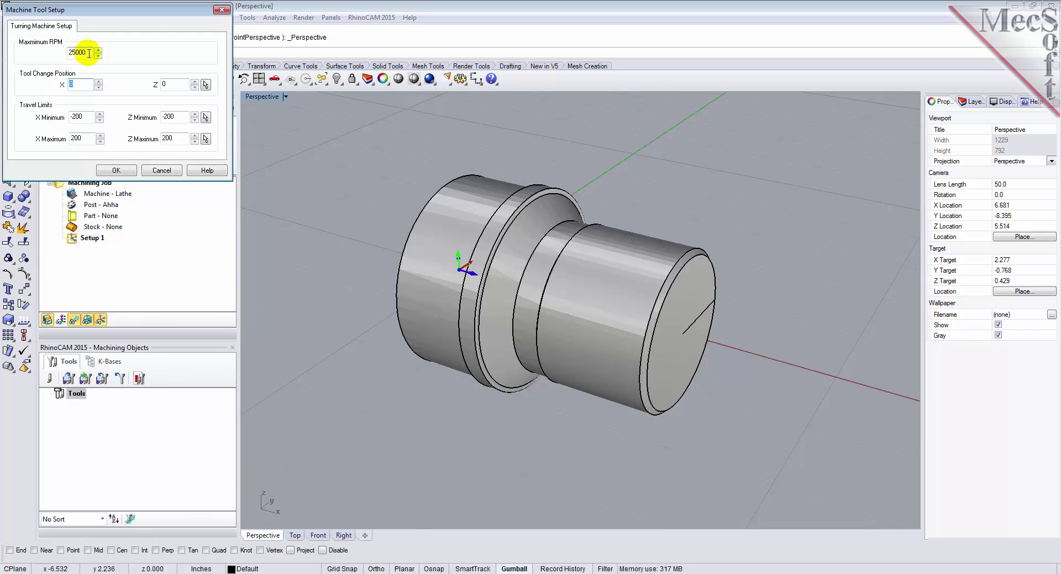
{"action": "type", "text": "10000"}
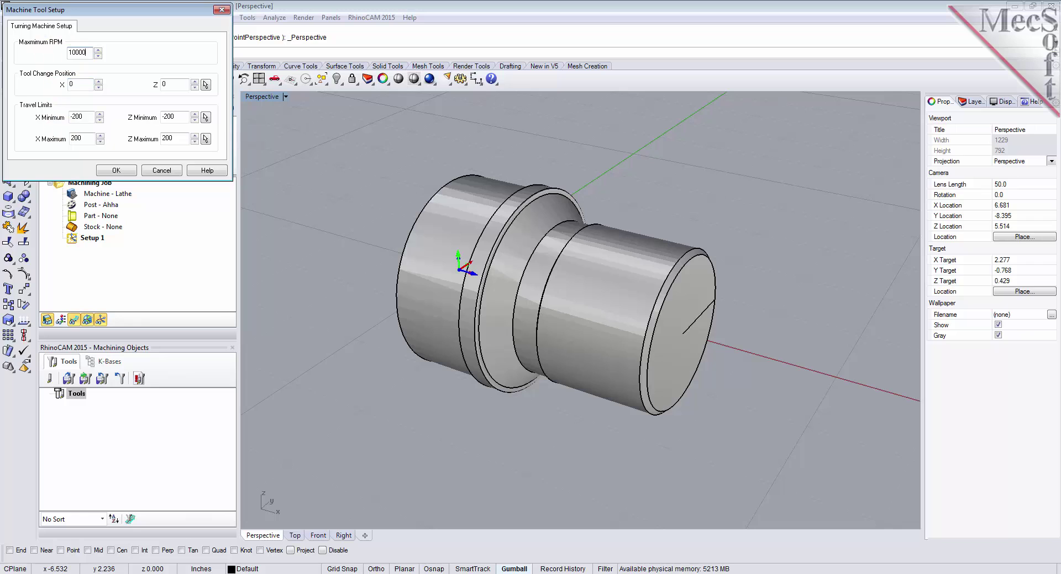
{"action": "left_click", "coordinate": [113, 171]}
{"action": "left_click", "coordinate": [114, 195]}
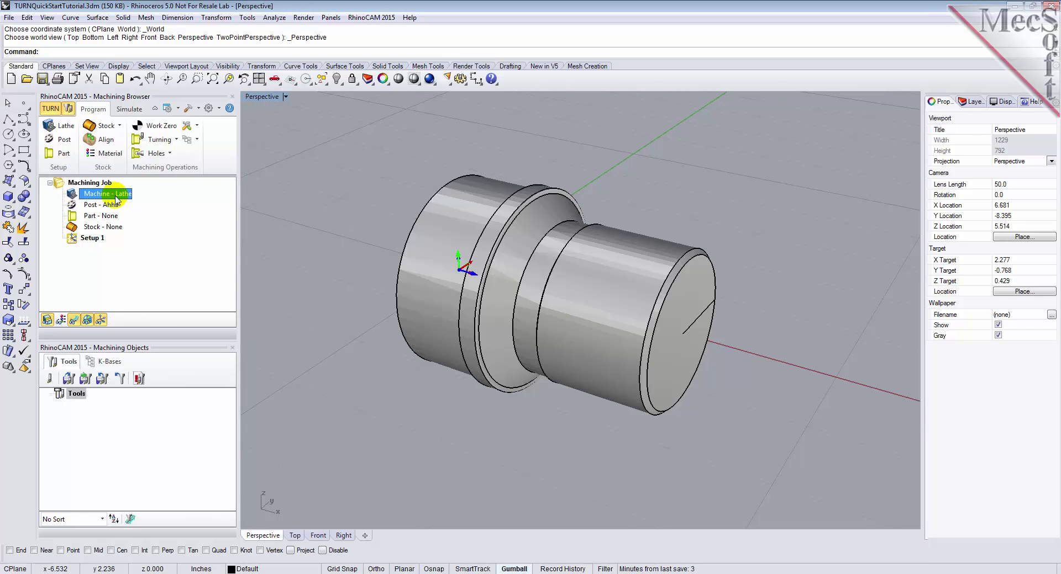
Set the post-processor to Fanuc with .nc as the posted file extension.
{"action": "left_click", "coordinate": [67, 142]}
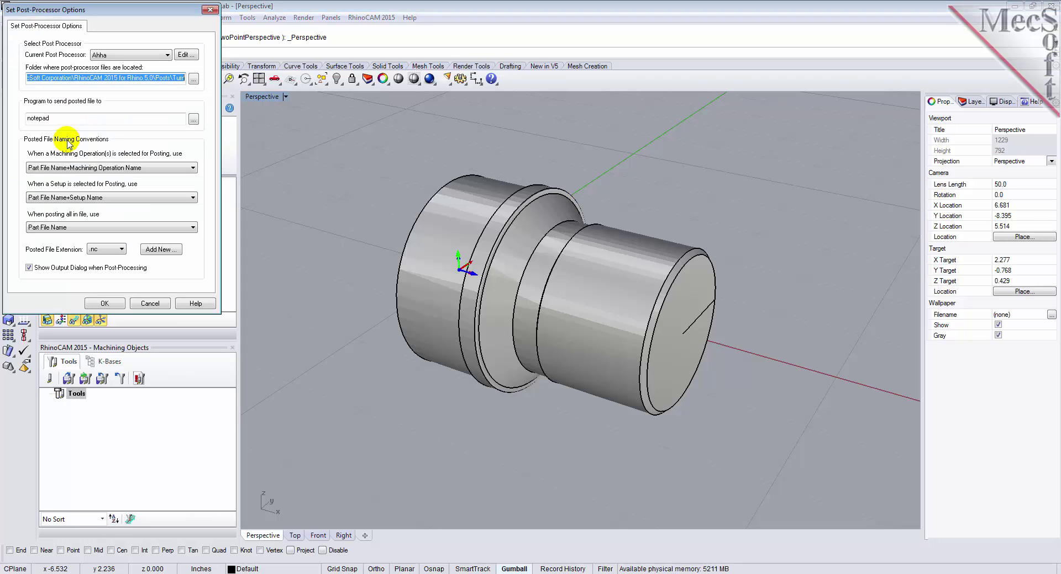
{"action": "left_click", "coordinate": [168, 56]}
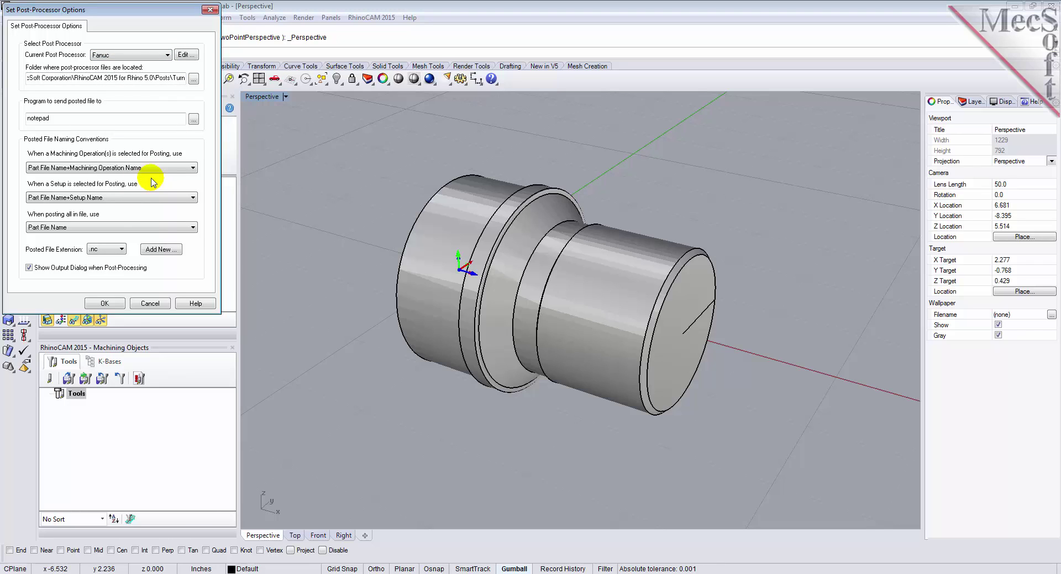
{"action": "left_click", "coordinate": [120, 249]}
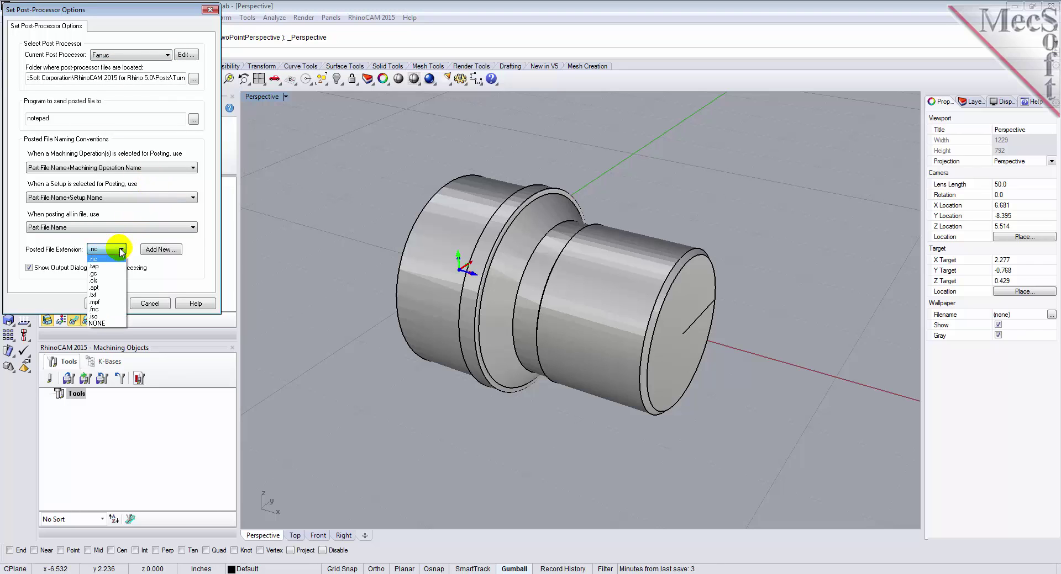
{"action": "left_click", "coordinate": [119, 260]}
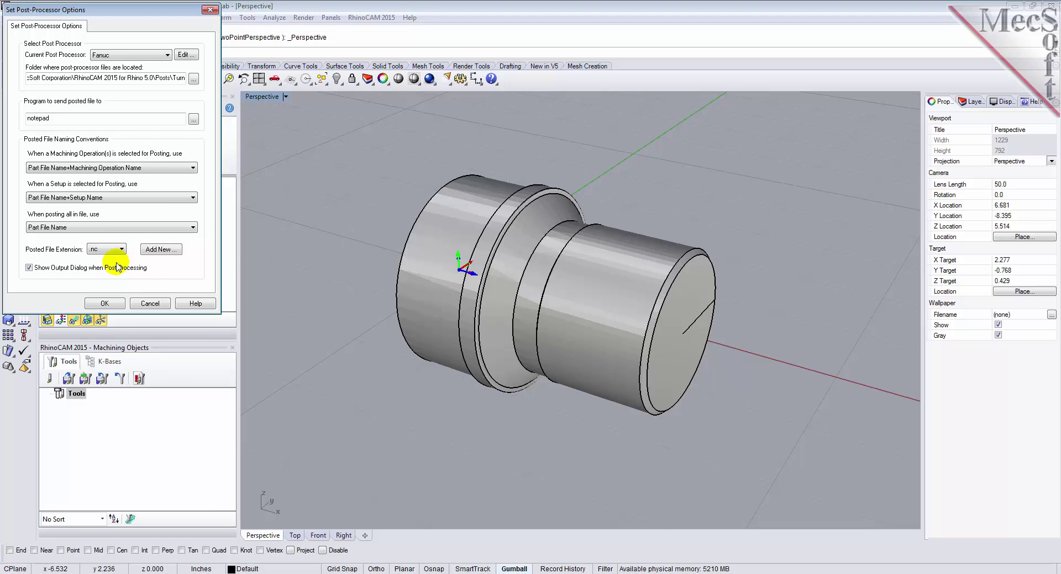
{"action": "left_click", "coordinate": [108, 304]}
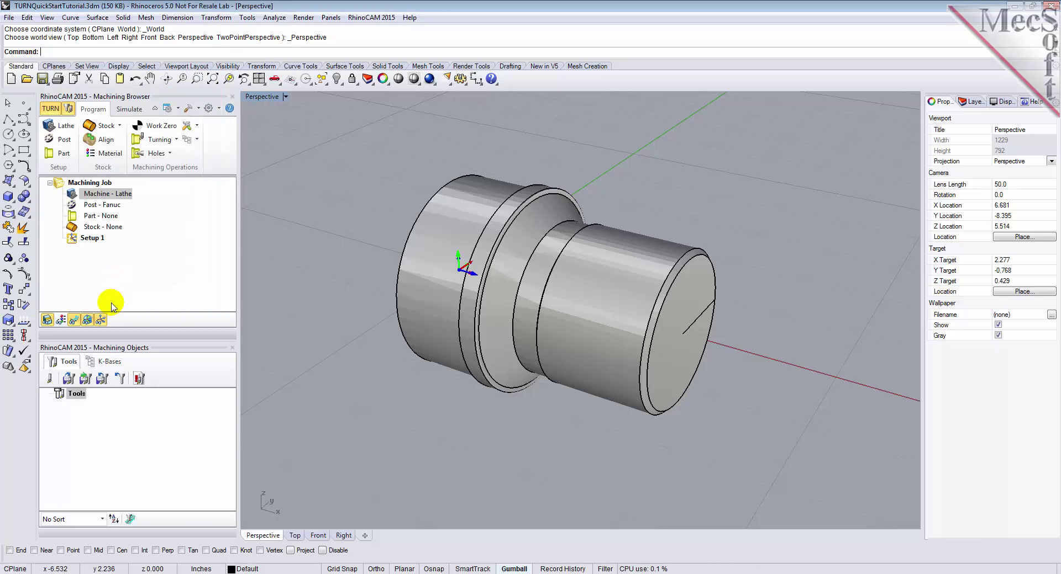
{"action": "left_click", "coordinate": [111, 206]}
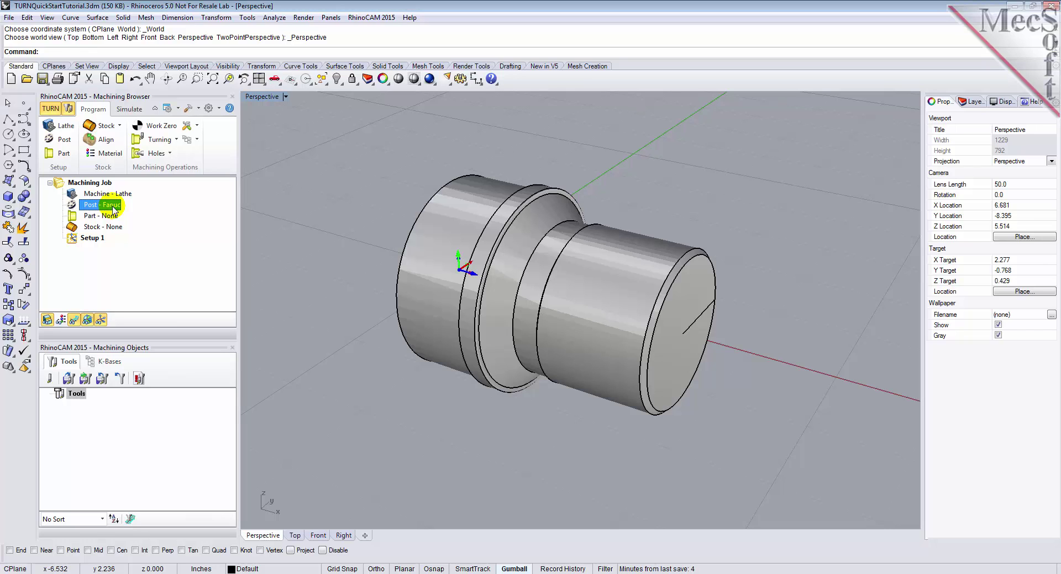
Define the turning part geometry by selecting the whole solid as the part surface, and save it.
{"action": "left_click", "coordinate": [59, 155]}
{"action": "left_click", "coordinate": [60, 156]}
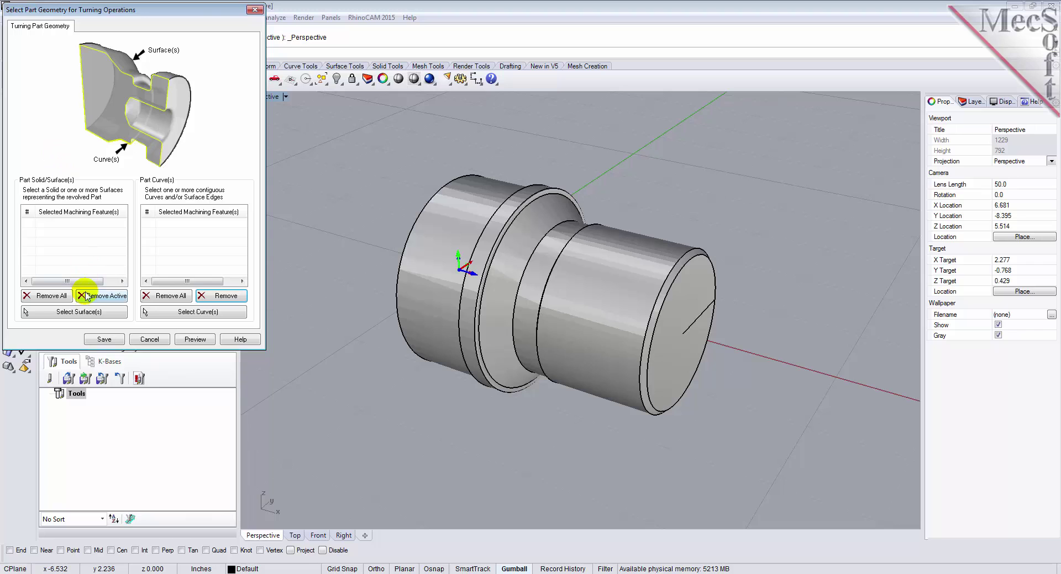
{"action": "left_click", "coordinate": [82, 312]}
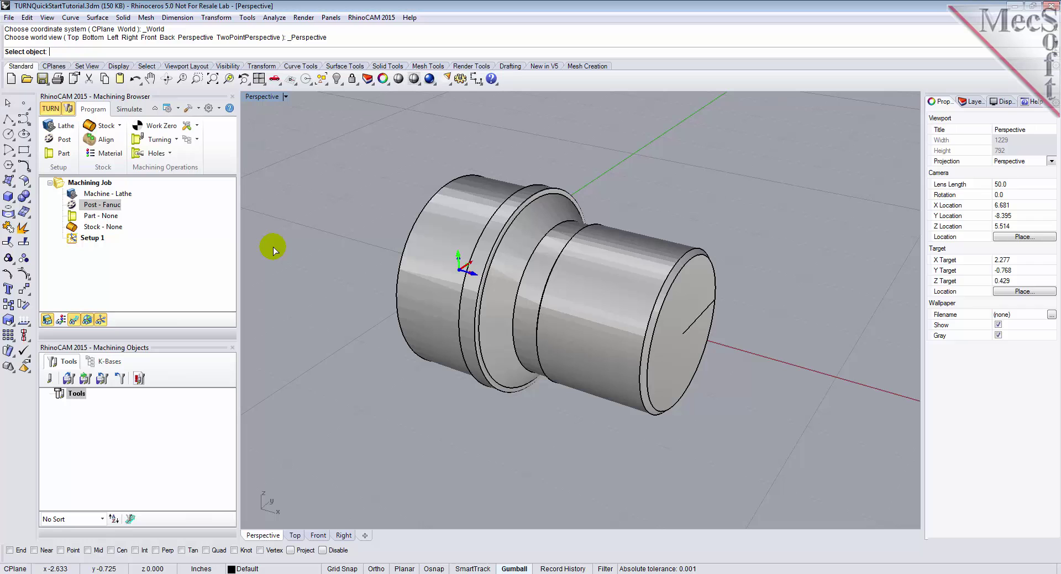
{"action": "left_click_drag", "start_coordinate": [317, 148], "coordinate": [772, 471]}
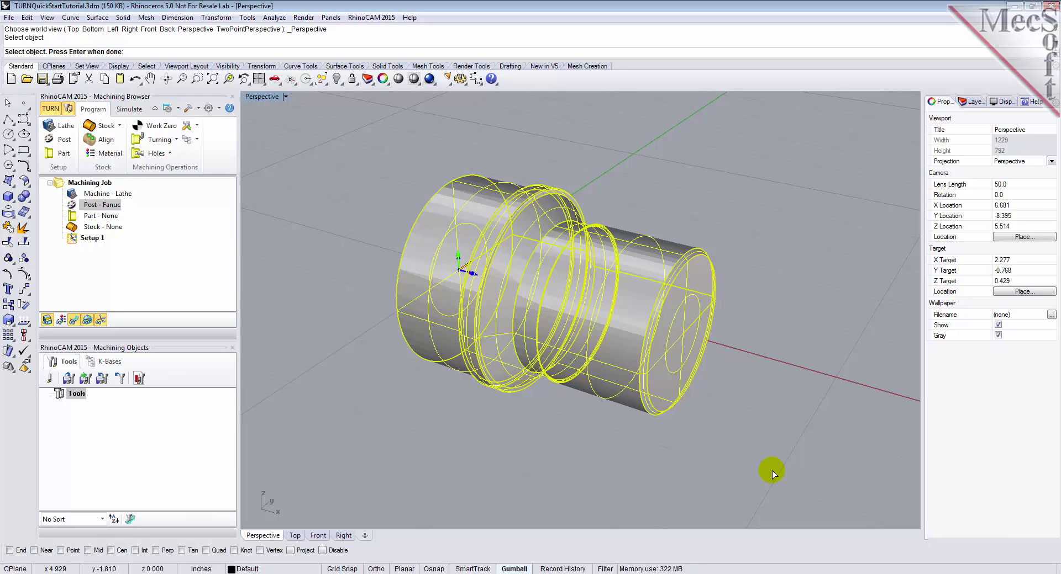
{"action": "key", "text": "Return"}
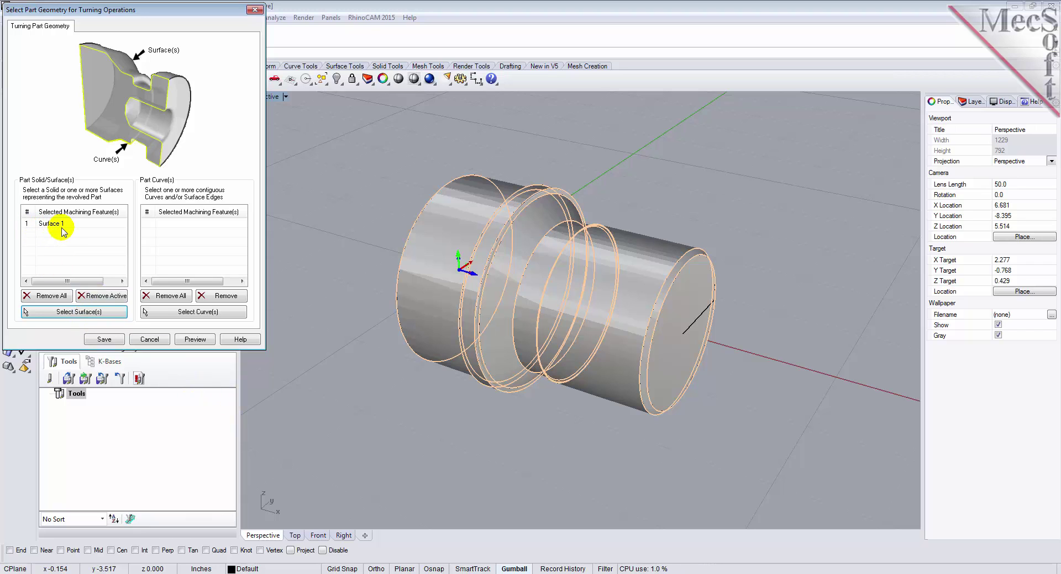
{"action": "left_click", "coordinate": [104, 339]}
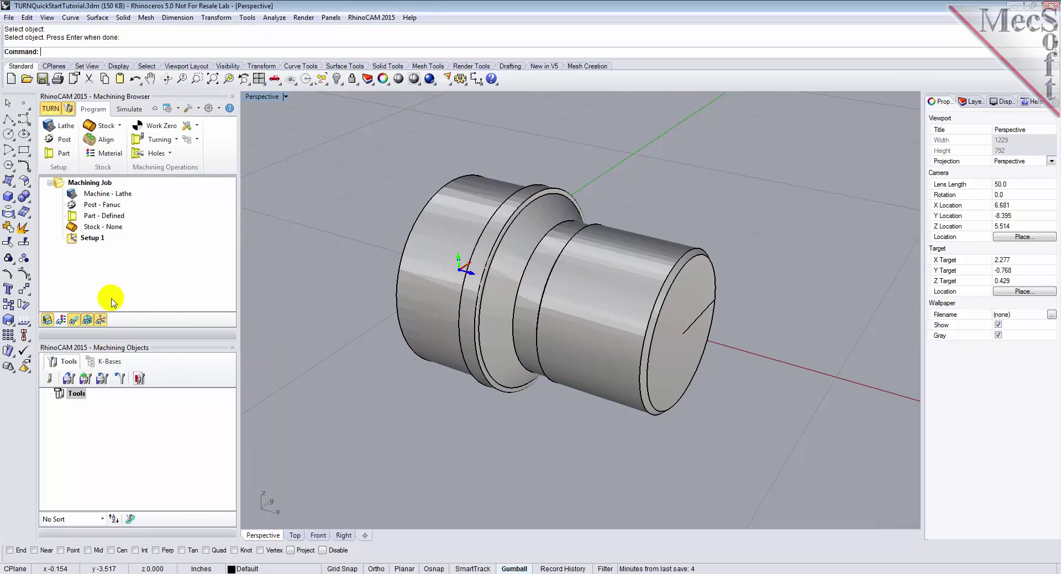
Examine the defined part's turning profile in the Top view and return to the Perspective view.
{"action": "left_click", "coordinate": [100, 218]}
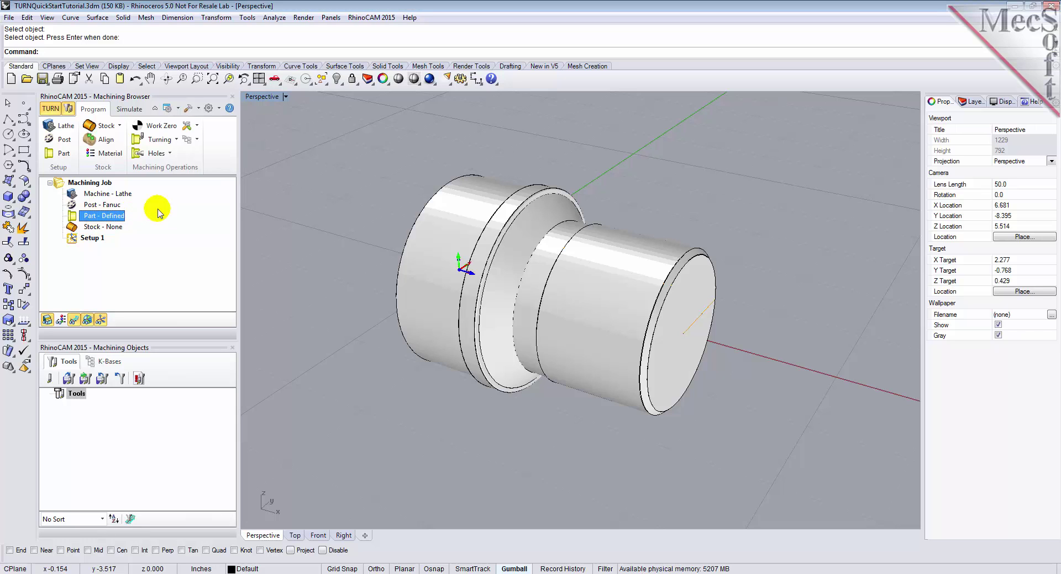
{"action": "left_click", "coordinate": [275, 81]}
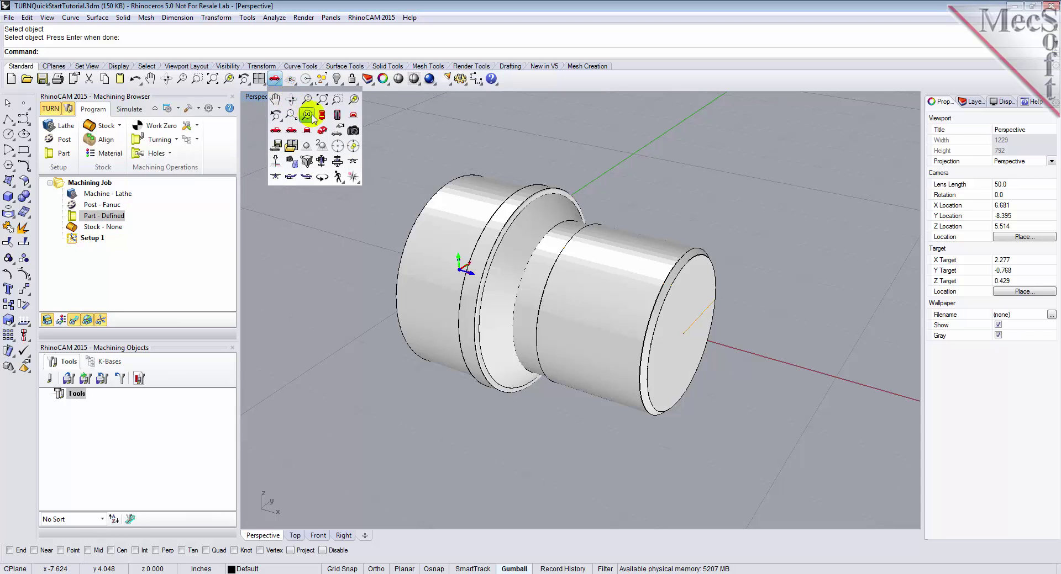
{"action": "left_click", "coordinate": [321, 124]}
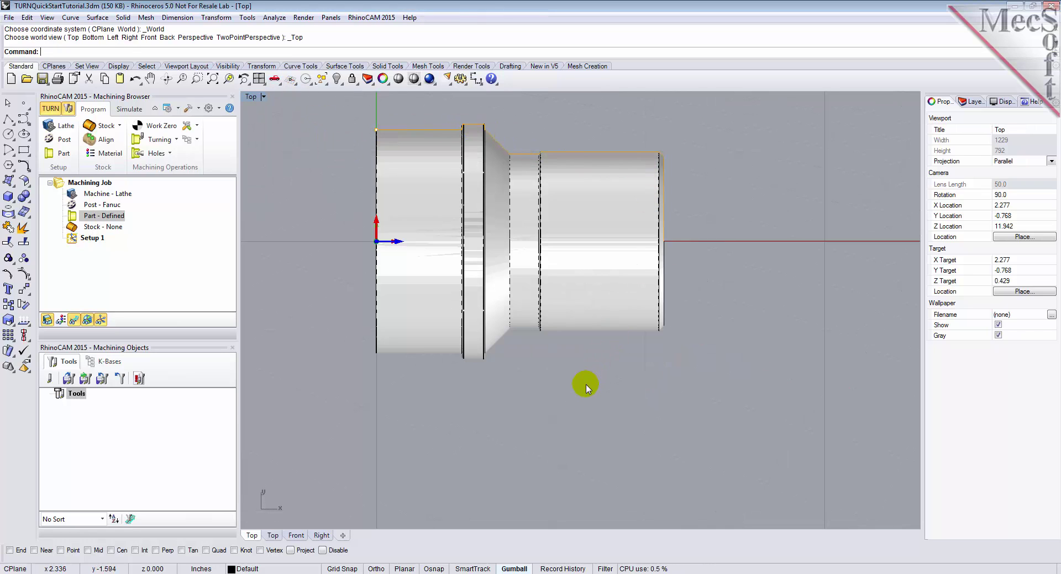
{"action": "scroll", "coordinate": [580, 390], "scroll_direction": "down", "scroll_amount": 2}
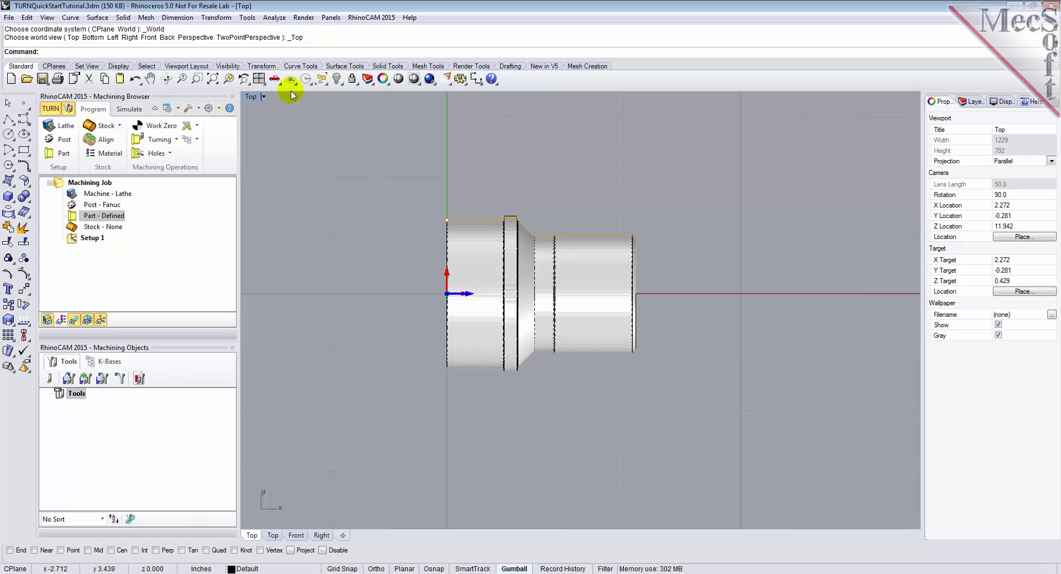
{"action": "left_click", "coordinate": [275, 79]}
{"action": "left_click", "coordinate": [323, 130]}
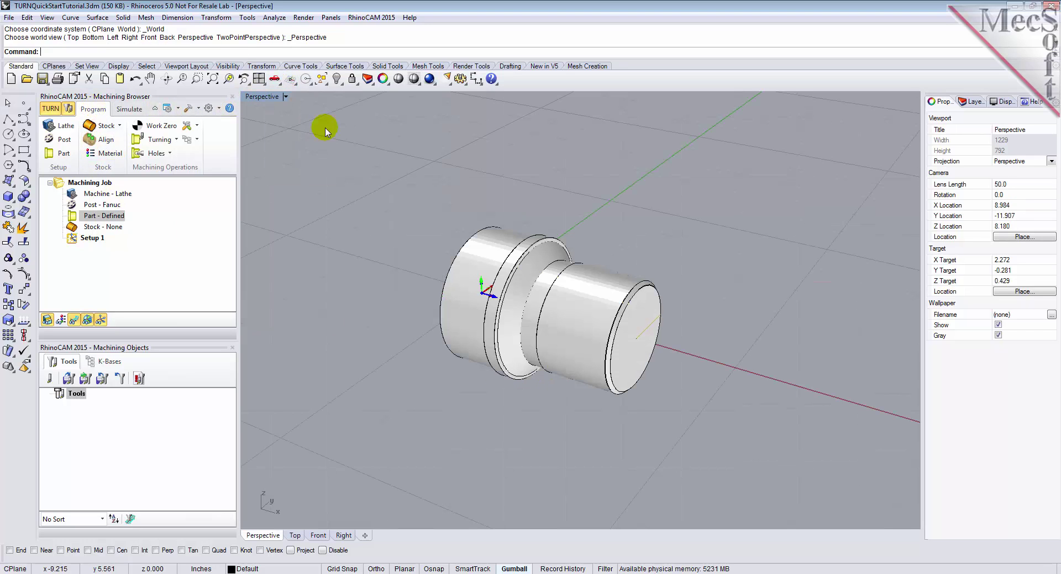
Create a cylinder stock with outer radius 1.5 and length 3.25, and align it to the right of the part in Z.
{"action": "left_click", "coordinate": [118, 127]}
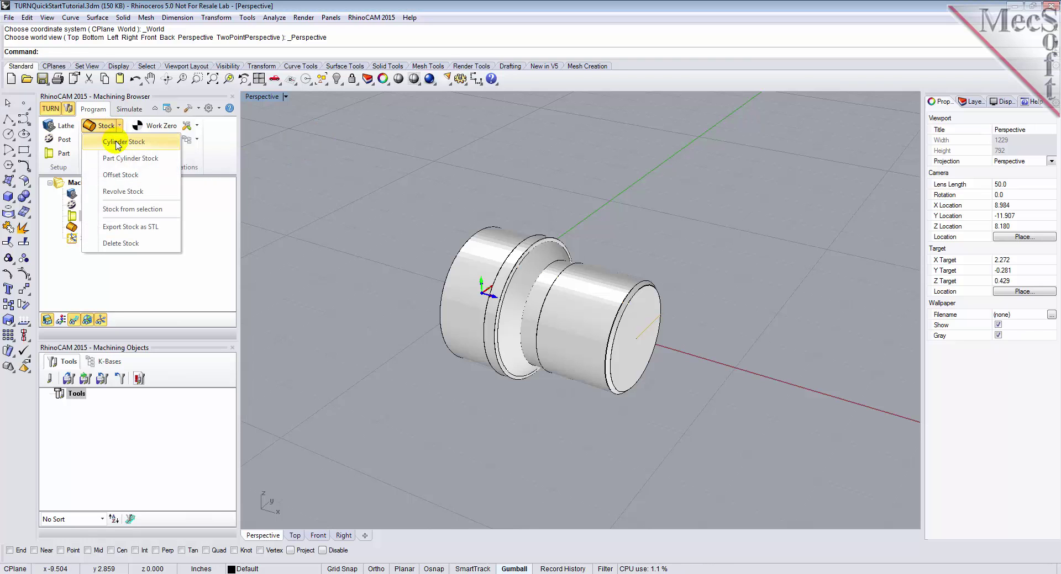
{"action": "left_click", "coordinate": [117, 143]}
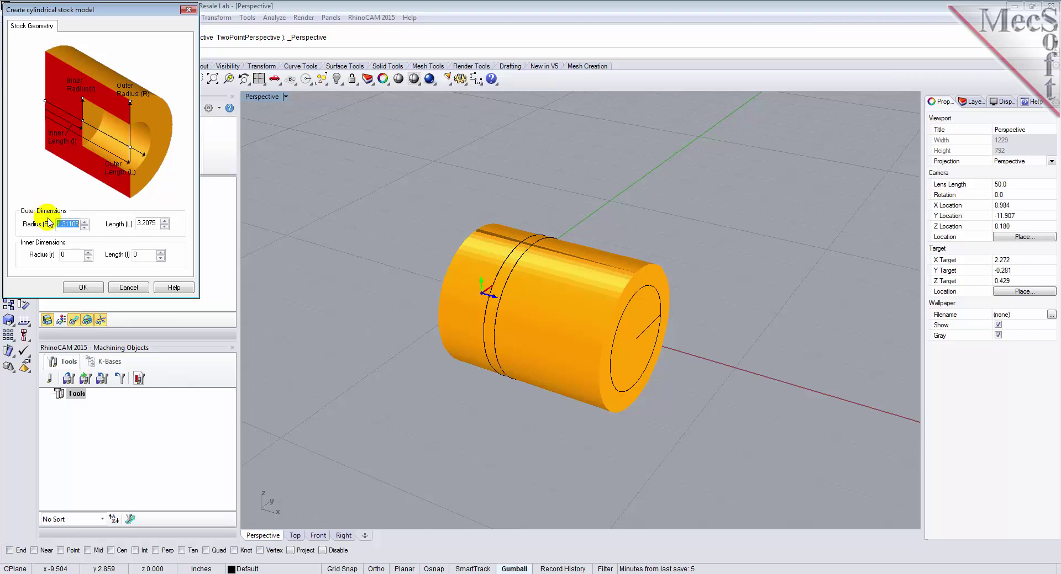
{"action": "type", "text": "1"}
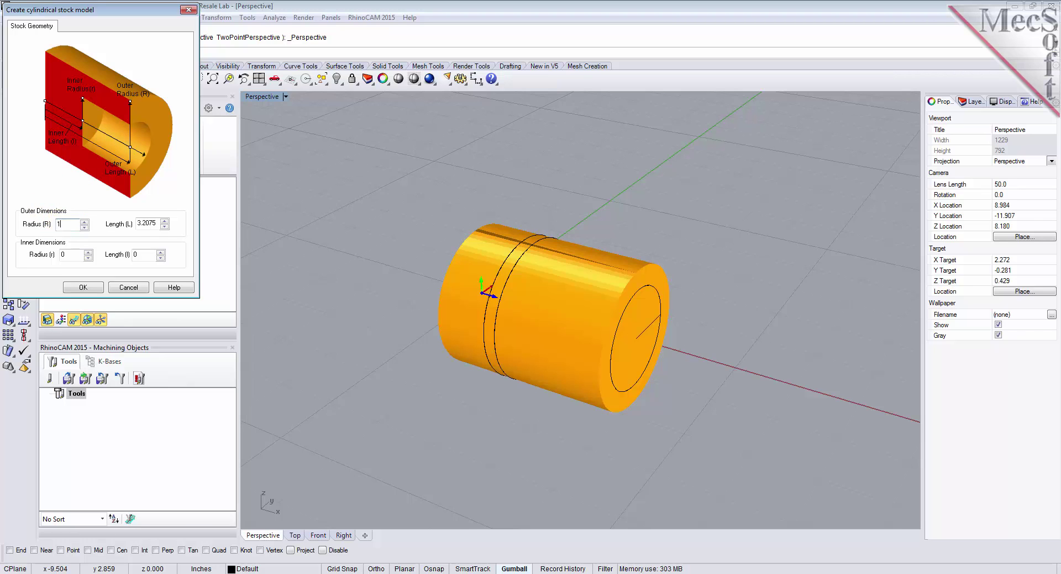
{"action": "type", "text": ".5"}
{"action": "left_click", "coordinate": [154, 224]}
{"action": "left_click_drag", "start_coordinate": [154, 224], "coordinate": [146, 222]}
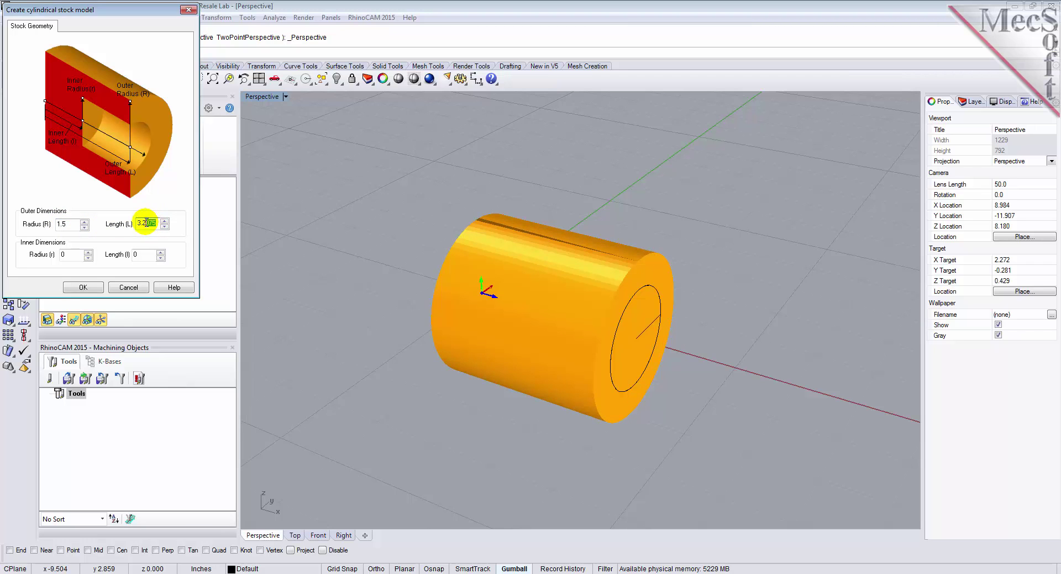
{"action": "type", "text": "5"}
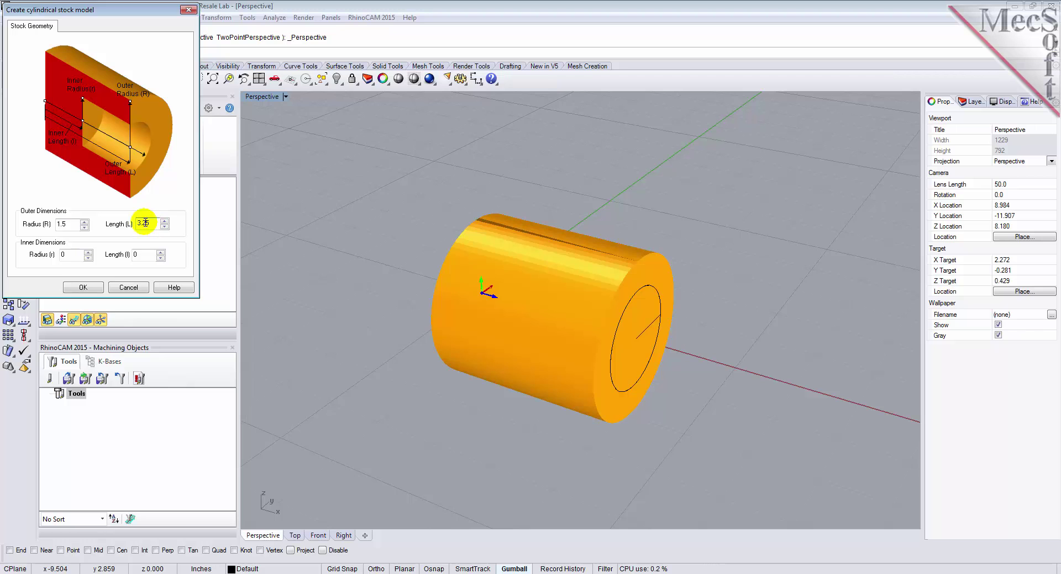
{"action": "left_click", "coordinate": [86, 287]}
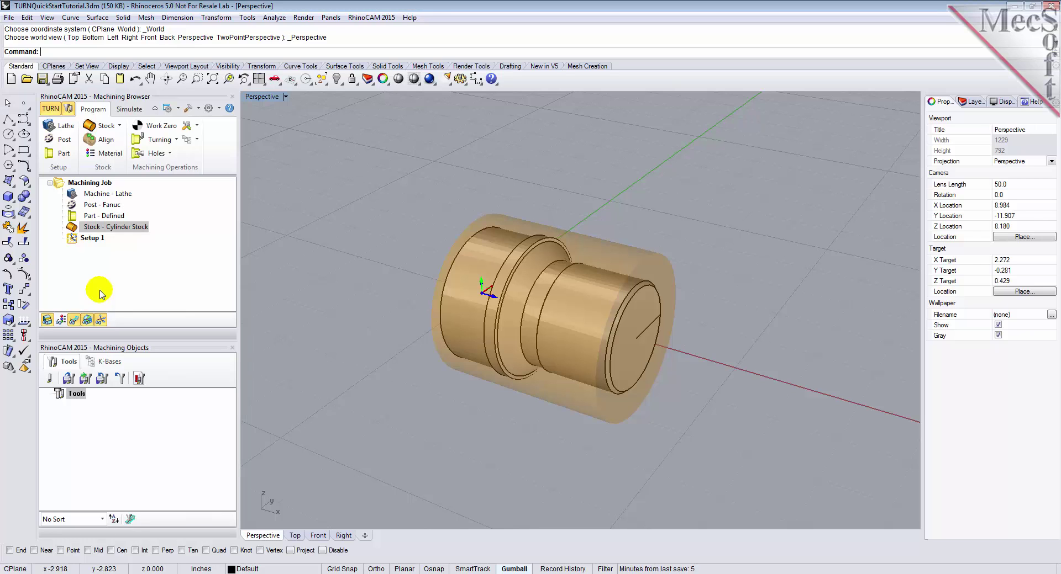
{"action": "left_click", "coordinate": [100, 141]}
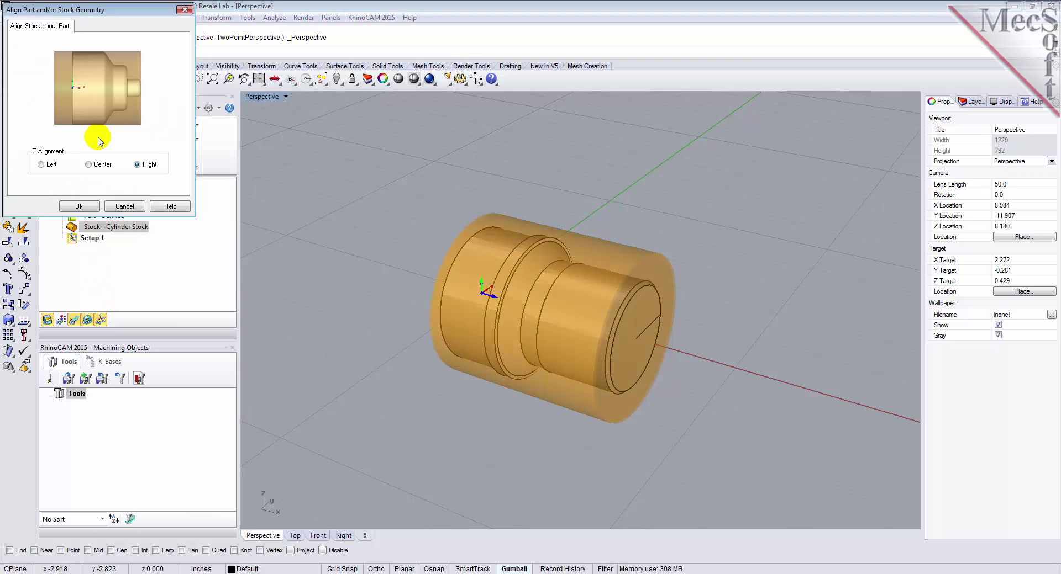
{"action": "left_click", "coordinate": [78, 207]}
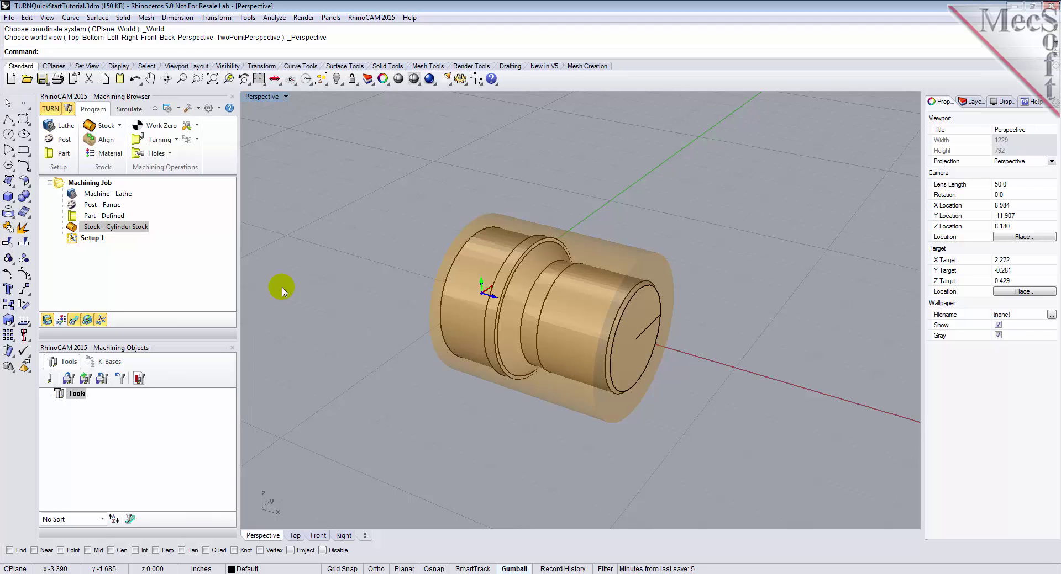
Set the stock material to ALUMINUM - 6061 and turn on the material texture display.
{"action": "left_click", "coordinate": [114, 160]}
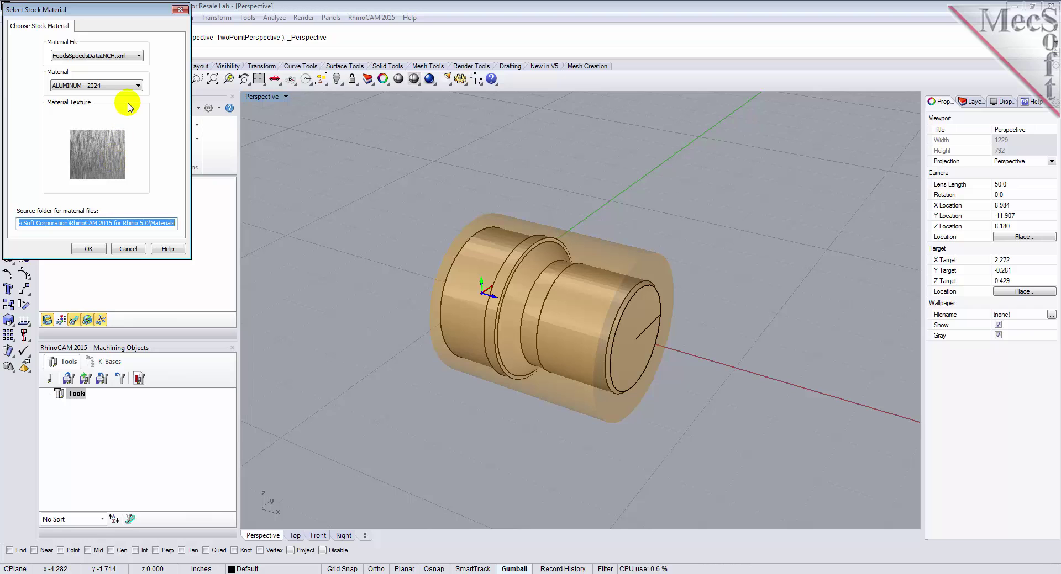
{"action": "left_click", "coordinate": [137, 85]}
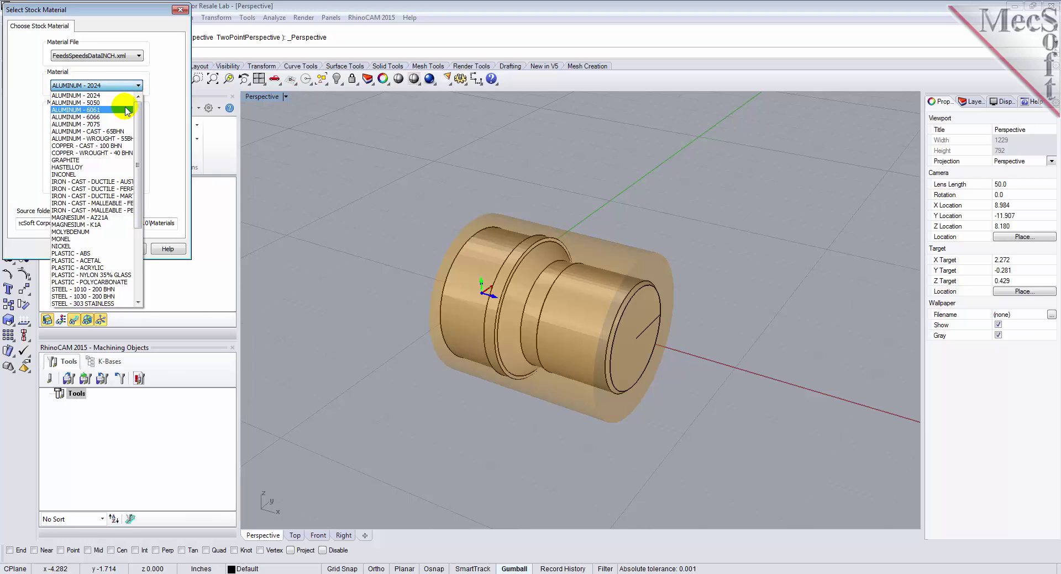
{"action": "left_click", "coordinate": [127, 111]}
{"action": "left_click", "coordinate": [91, 249]}
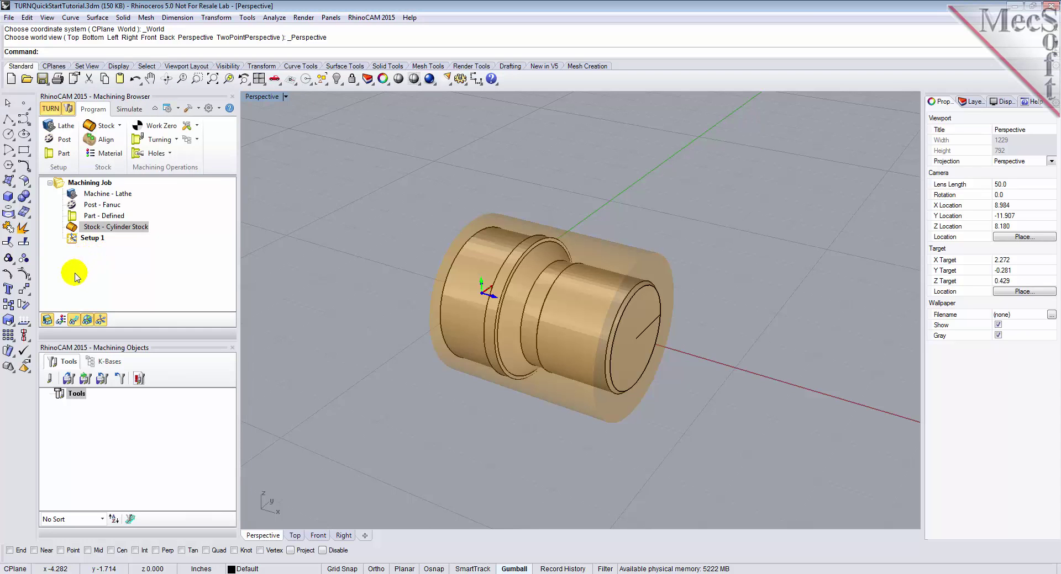
{"action": "left_click", "coordinate": [61, 320]}
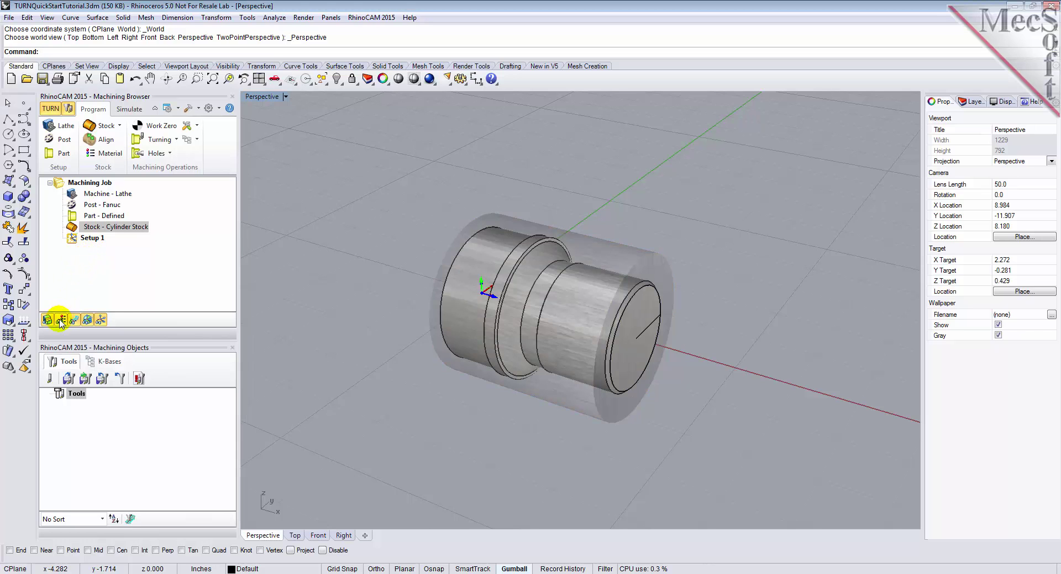
{"action": "mouse_move", "coordinate": [376, 309]}
{"action": "right_mouse_down"}
{"action": "mouse_move", "coordinate": [407, 309]}
{"action": "mouse_move", "coordinate": [374, 310]}
{"action": "right_mouse_up"}
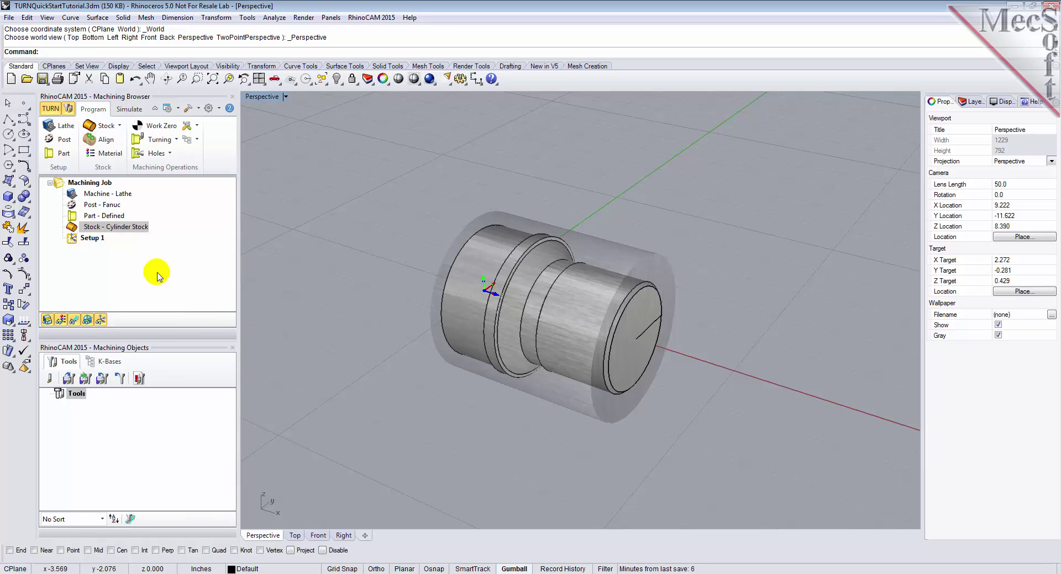
Generate a work zero under Setup 1, set to the stock box at its Right Most zero face.
{"action": "left_click", "coordinate": [93, 238]}
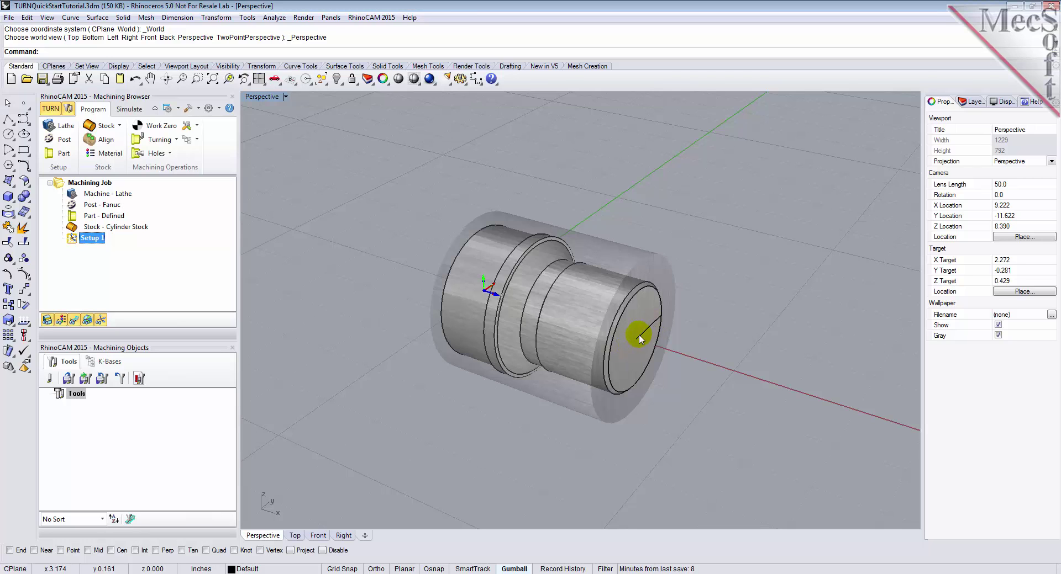
{"action": "left_click", "coordinate": [157, 126]}
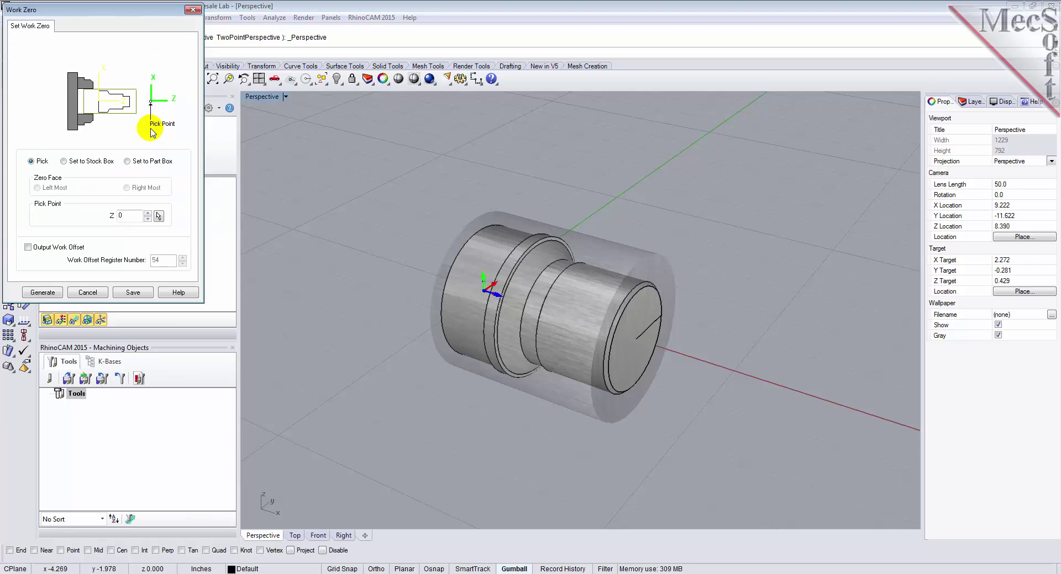
{"action": "left_click", "coordinate": [64, 162]}
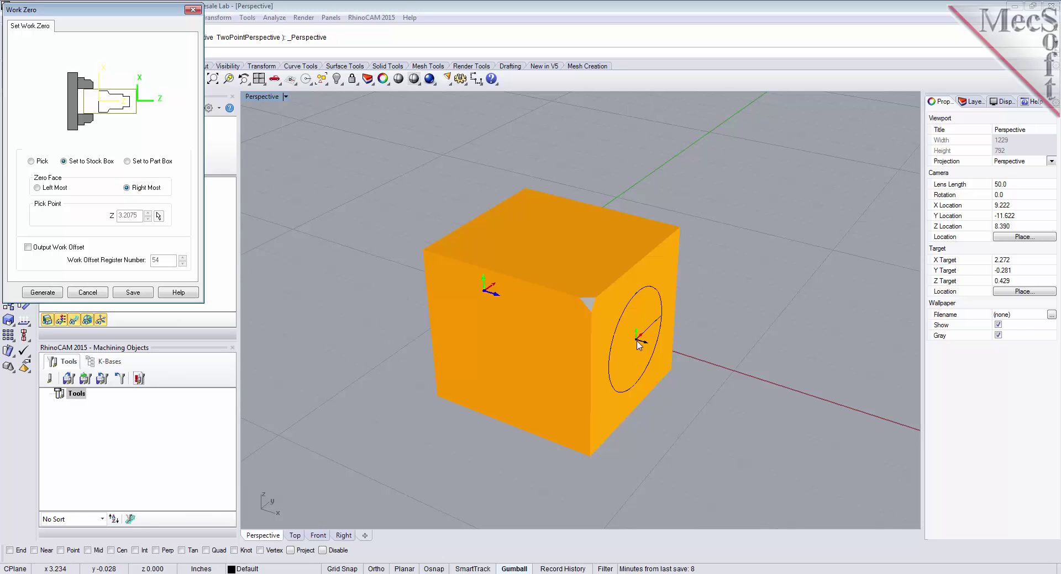
{"action": "right_click_drag", "start_coordinate": [638, 343], "coordinate": [575, 342]}
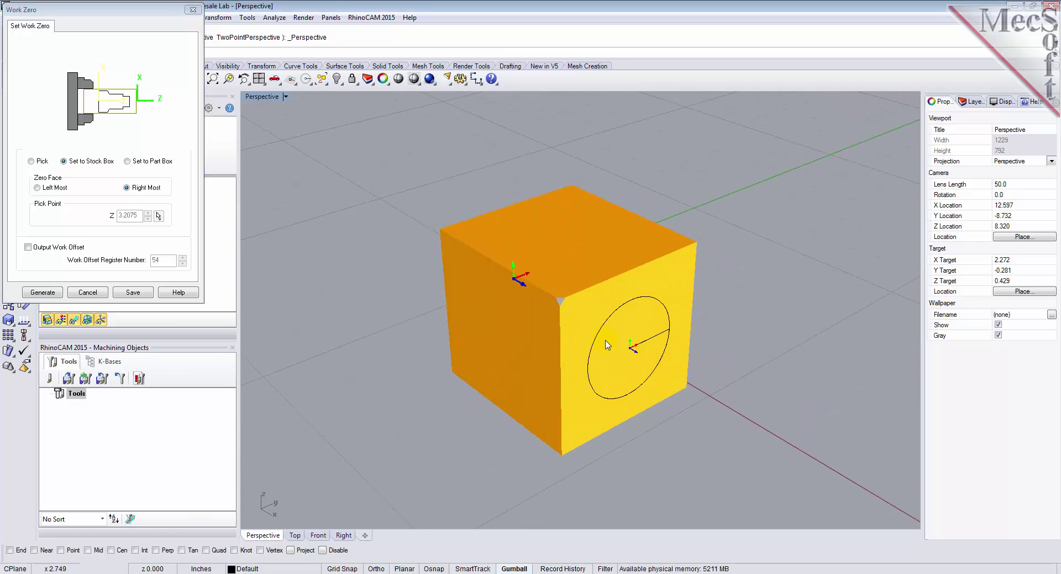
{"action": "left_click", "coordinate": [52, 294]}
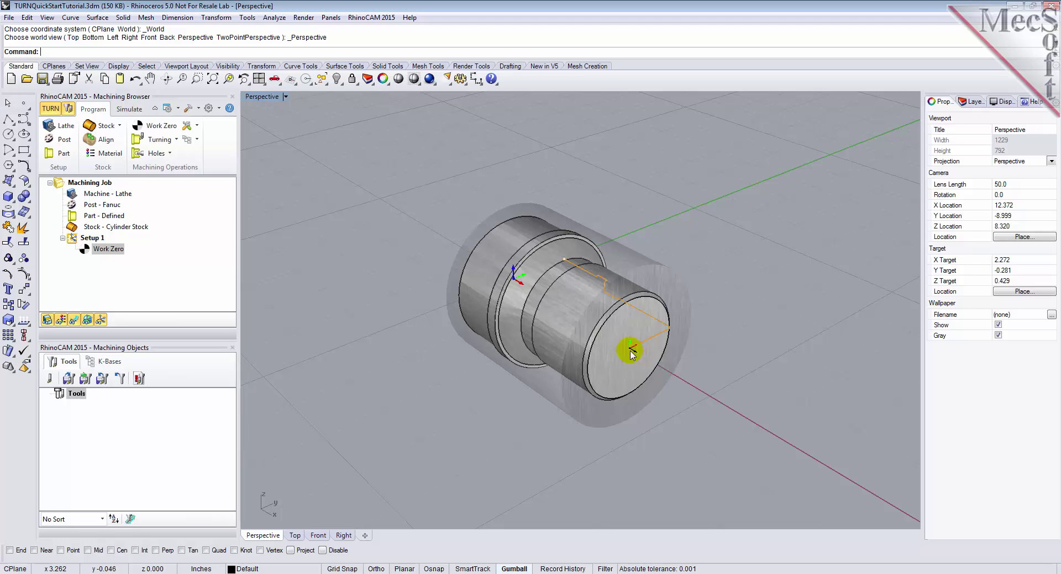
{"action": "left_click", "coordinate": [88, 253]}
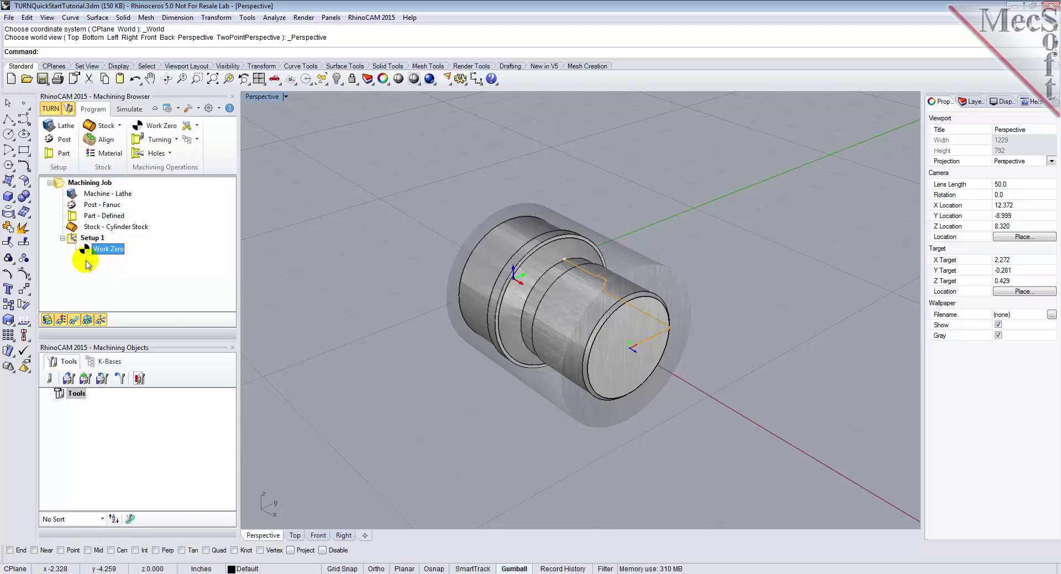
Start a new diamond insert turning tool and name it Diamond Insert-OD.
{"action": "left_click", "coordinate": [50, 379]}
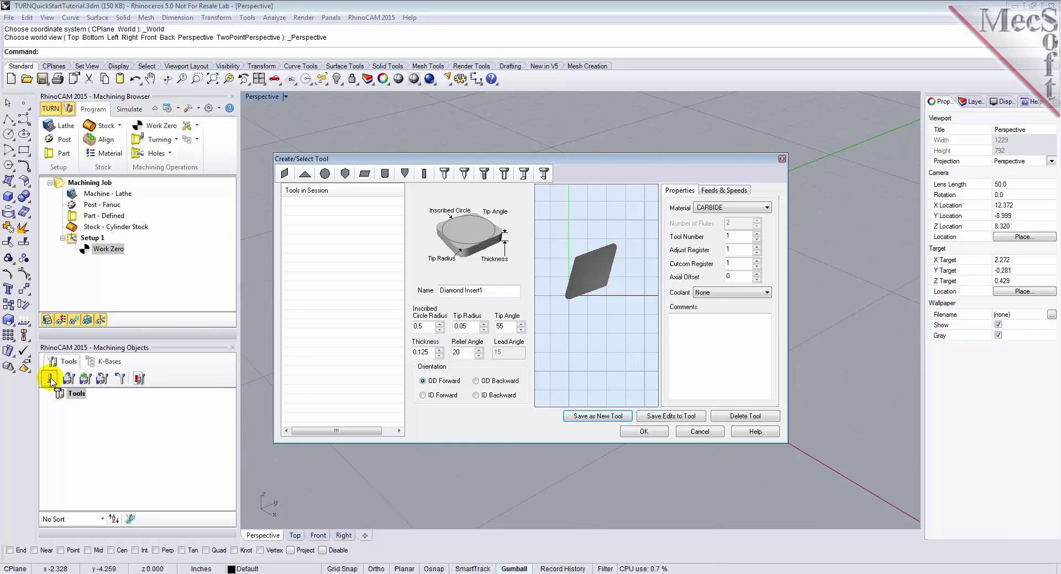
{"action": "left_click", "coordinate": [286, 175]}
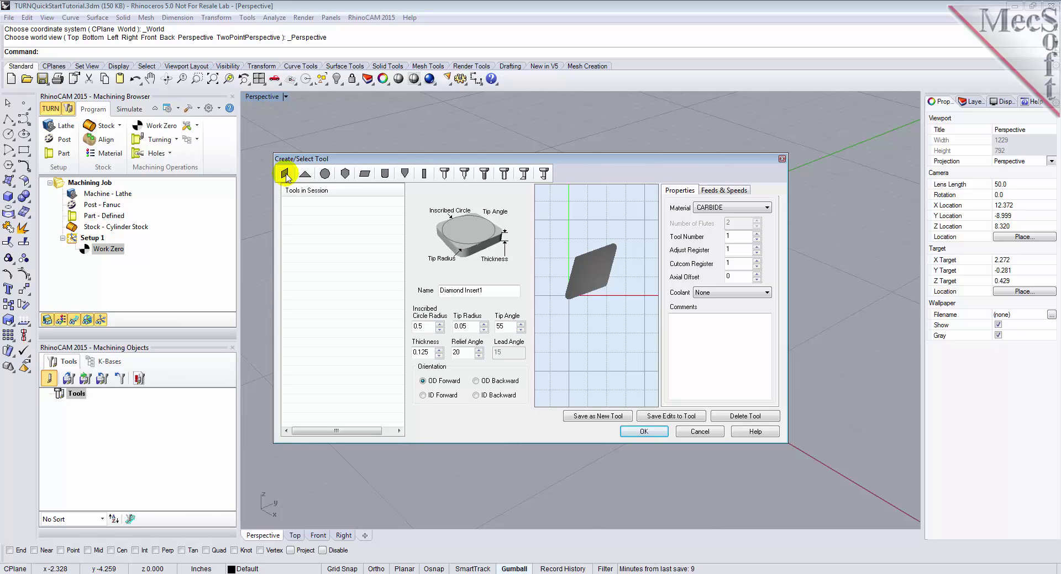
{"action": "left_click", "coordinate": [492, 291]}
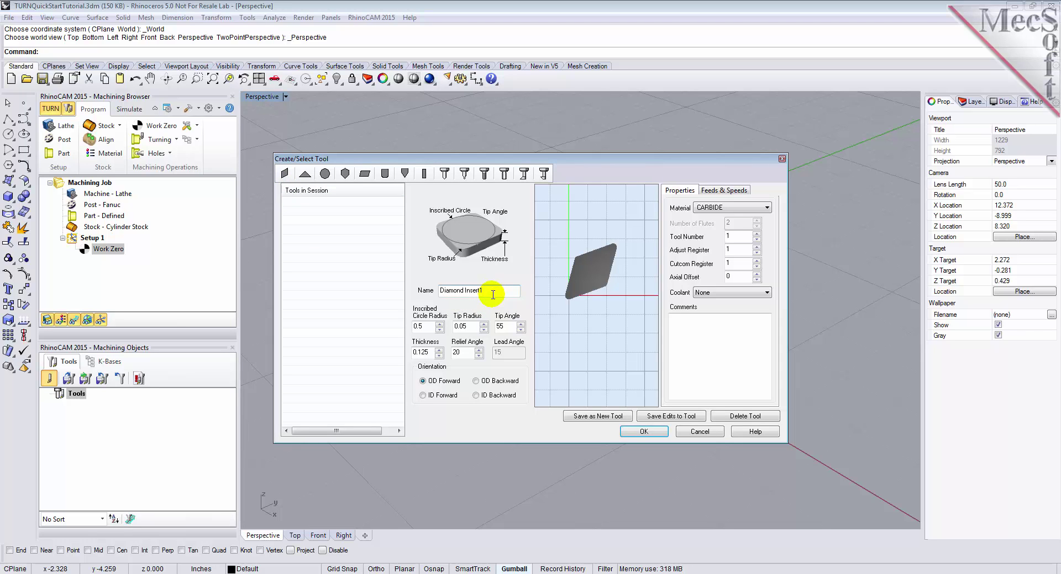
{"action": "type", "text": "OD"}
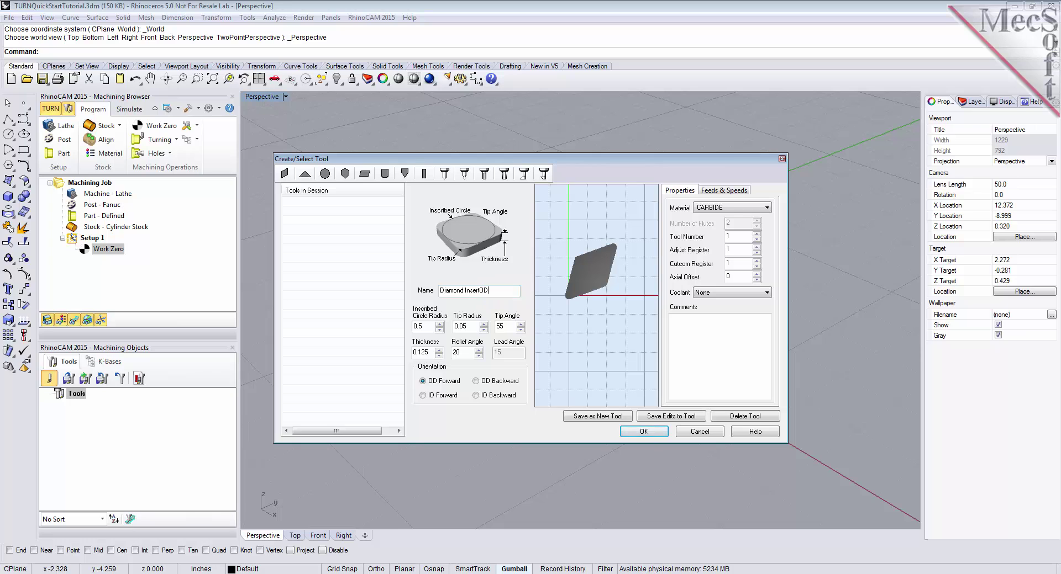
{"action": "left_click", "coordinate": [479, 291]}
{"action": "type", "text": "-"}
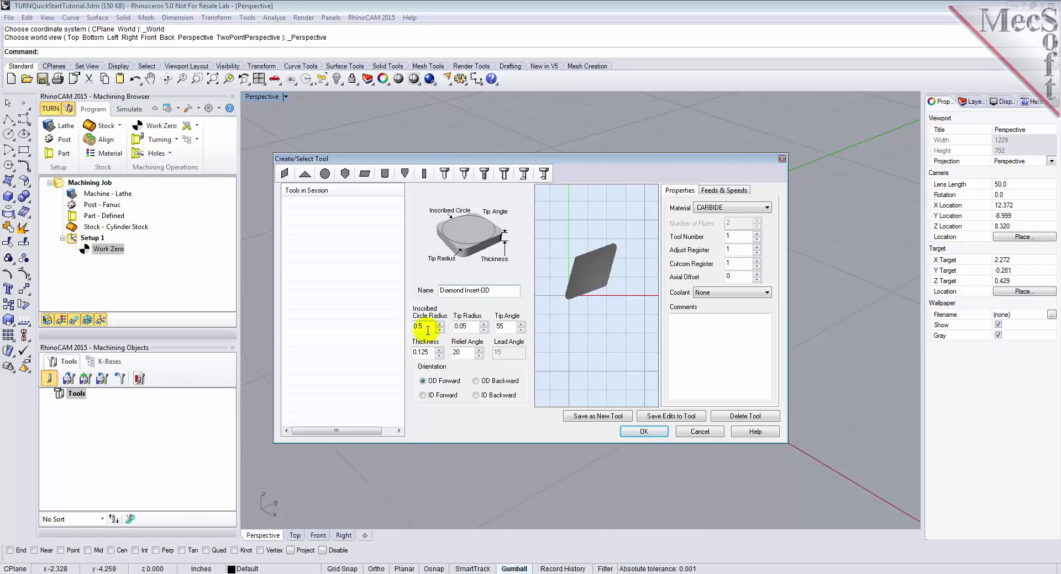
Set the diamond insert's tip radius to 0.02, keeping tip angle 55, relief angle 20 and the OD Forward orientation.
{"action": "double_click", "coordinate": [467, 327]}
{"action": "type", "text": "0.002"}
{"action": "left_click", "coordinate": [466, 327]}
{"action": "key", "text": "BackSpace"}
{"action": "left_click", "coordinate": [504, 326]}
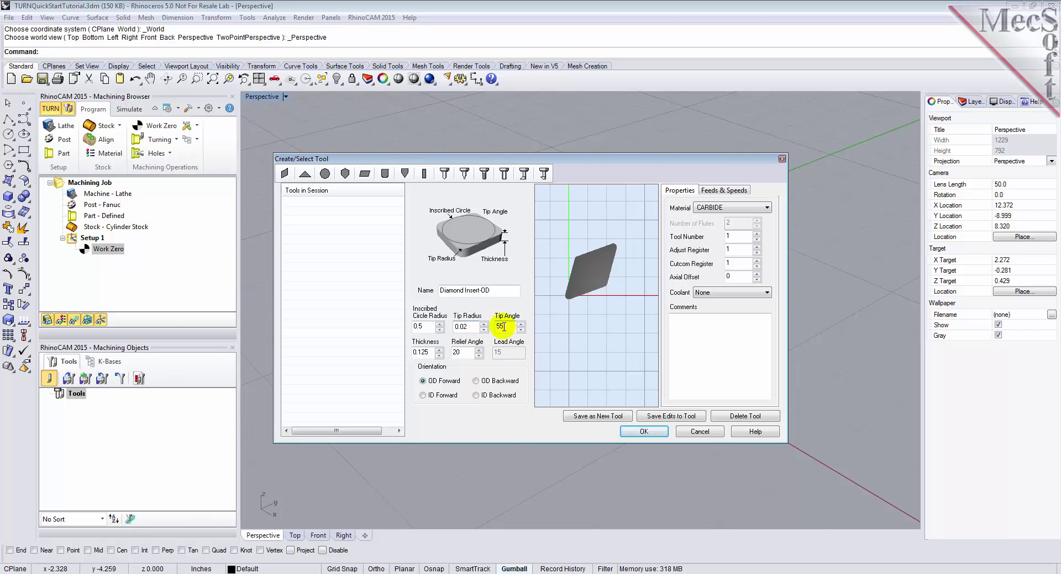
{"action": "left_click", "coordinate": [461, 354]}
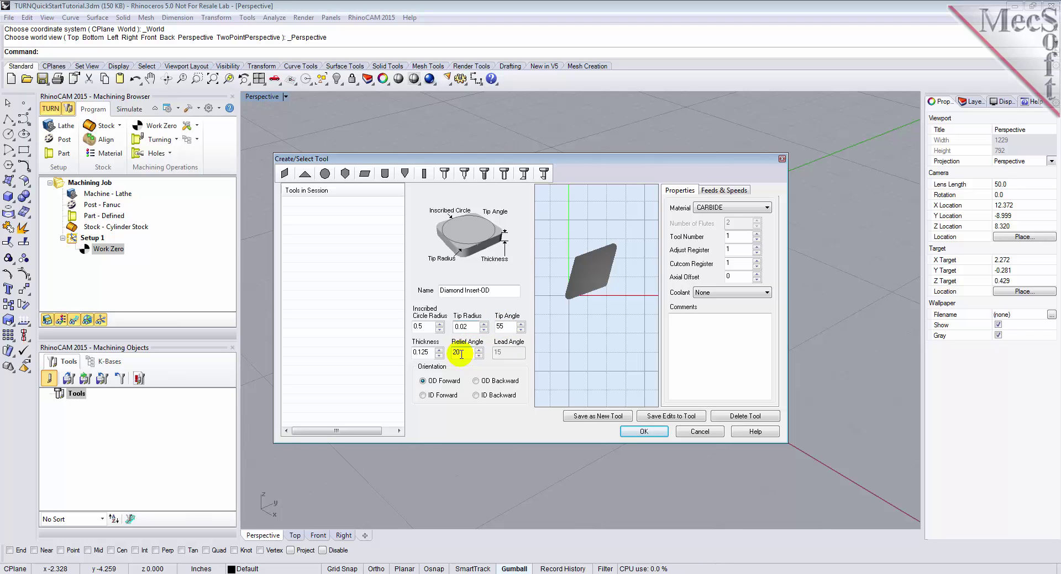
{"action": "left_click", "coordinate": [423, 381]}
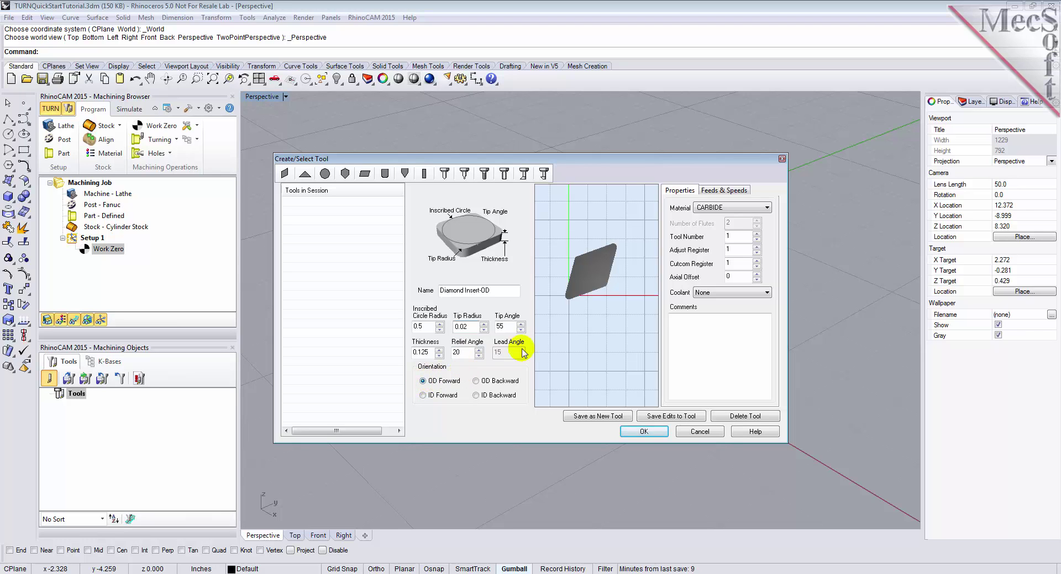
Set the diamond insert's spindle speed to 300 RPM and its maximum speed to 350 RPM.
{"action": "left_click", "coordinate": [717, 193]}
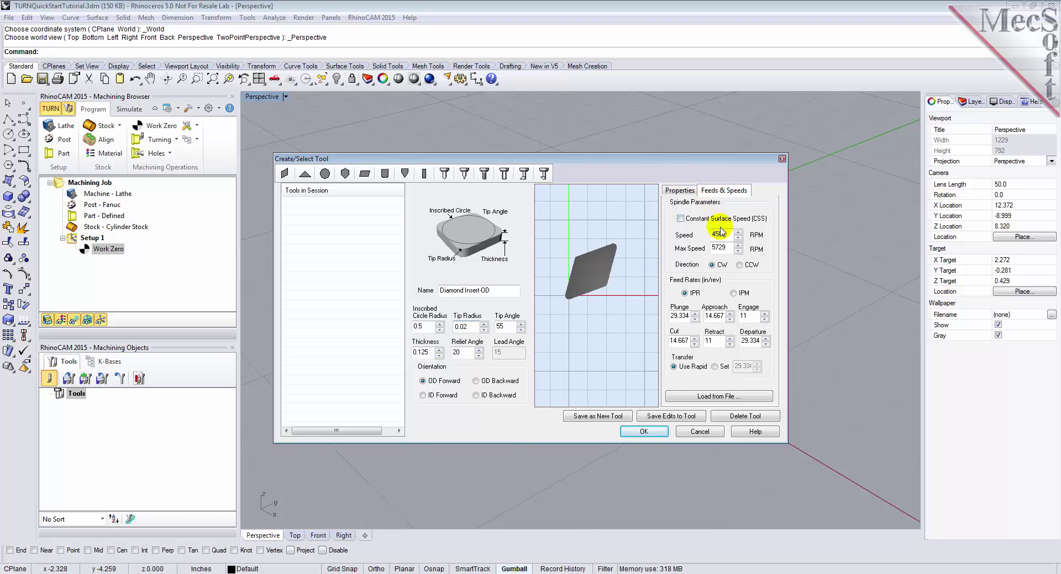
{"action": "left_click_drag", "start_coordinate": [724, 235], "coordinate": [705, 239]}
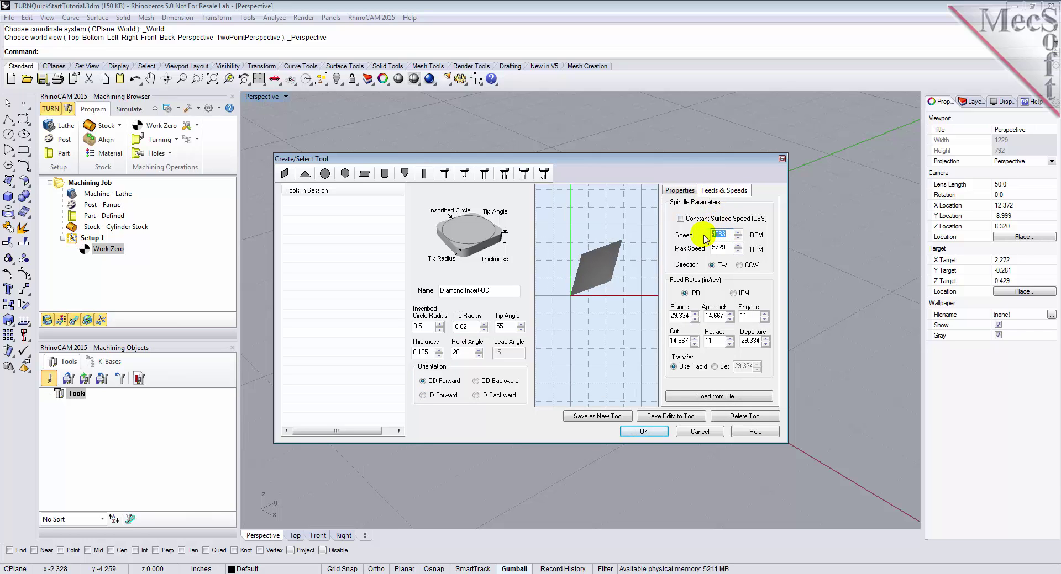
{"action": "type", "text": "300"}
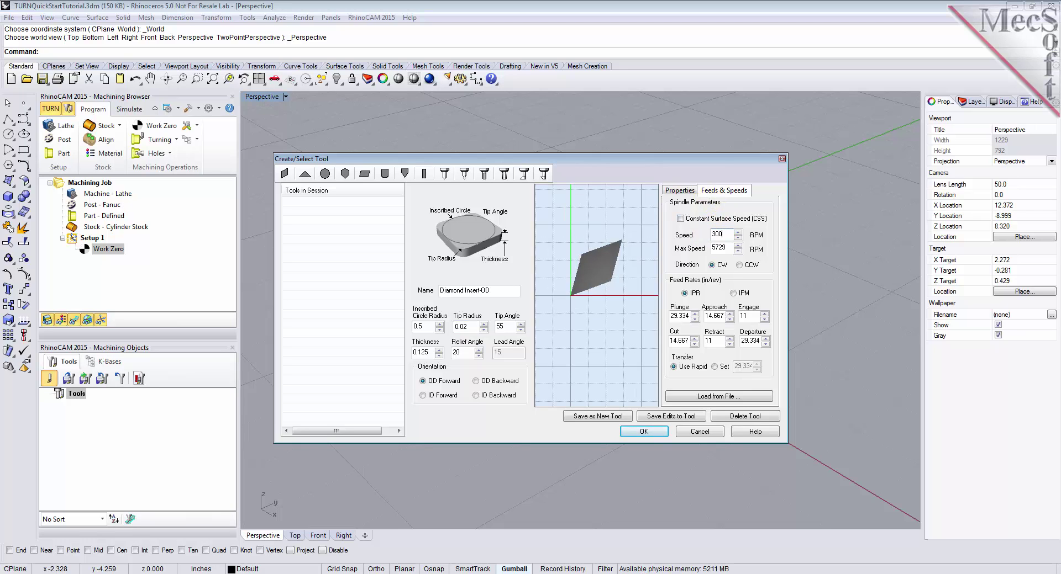
{"action": "left_click_drag", "start_coordinate": [725, 249], "coordinate": [701, 252]}
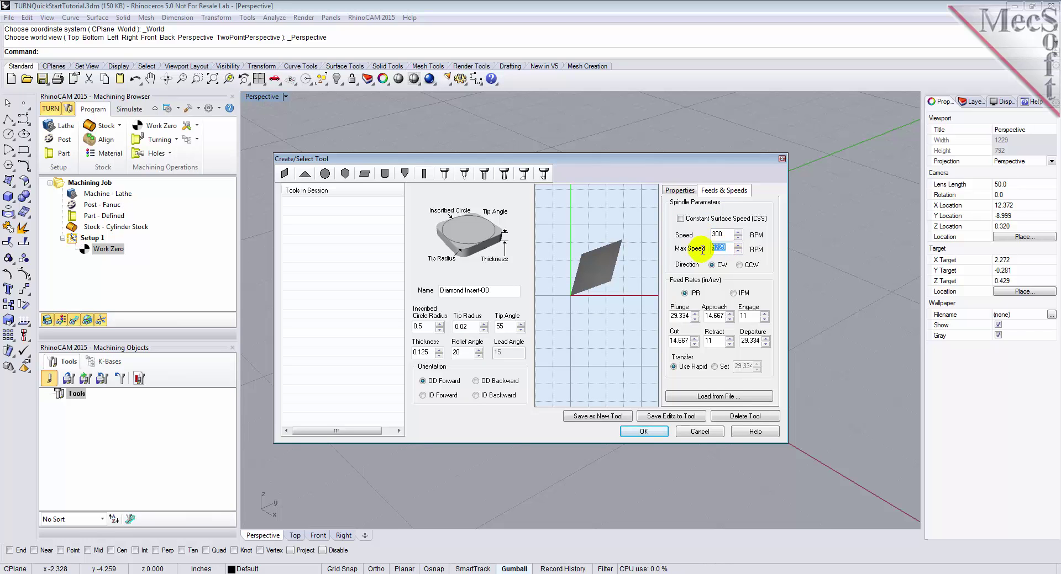
{"action": "type", "text": "350"}
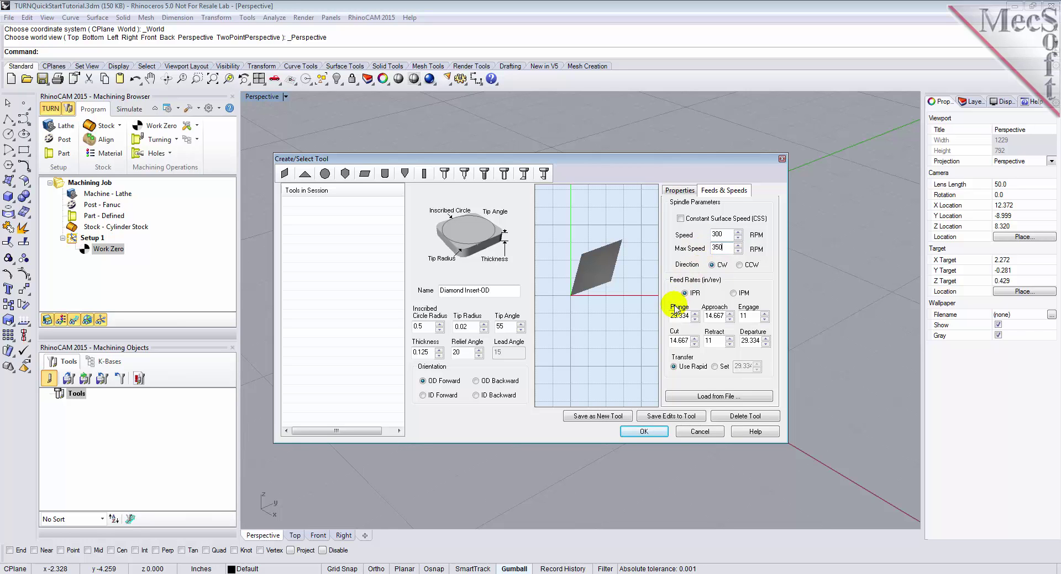
Switch the diamond insert's feed rates to IPM and set plunge to 5, approach to 7.5 and engage to 7.5.
{"action": "left_click_drag", "start_coordinate": [671, 316], "coordinate": [700, 316]}
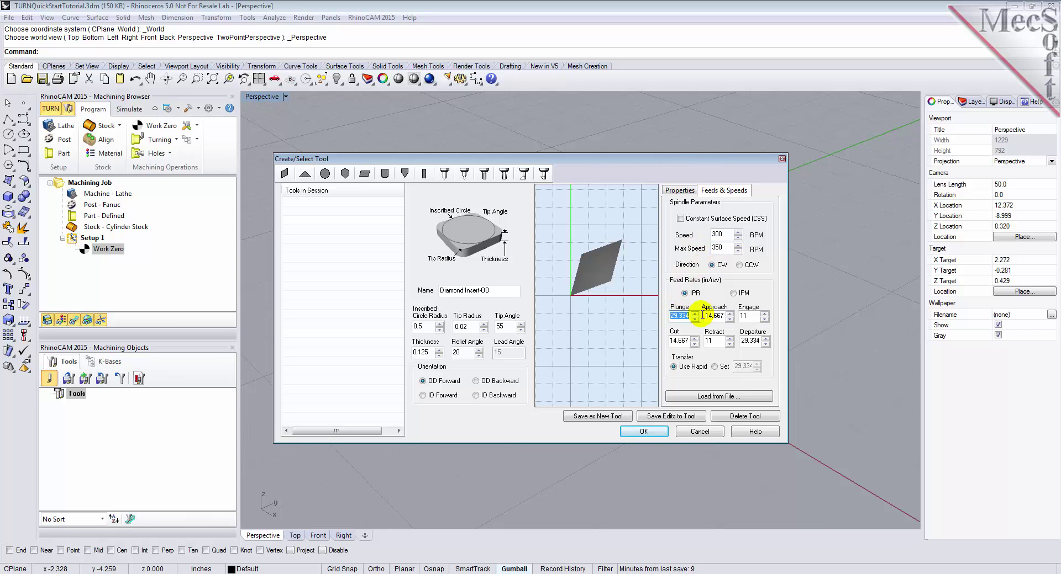
{"action": "left_click", "coordinate": [733, 294]}
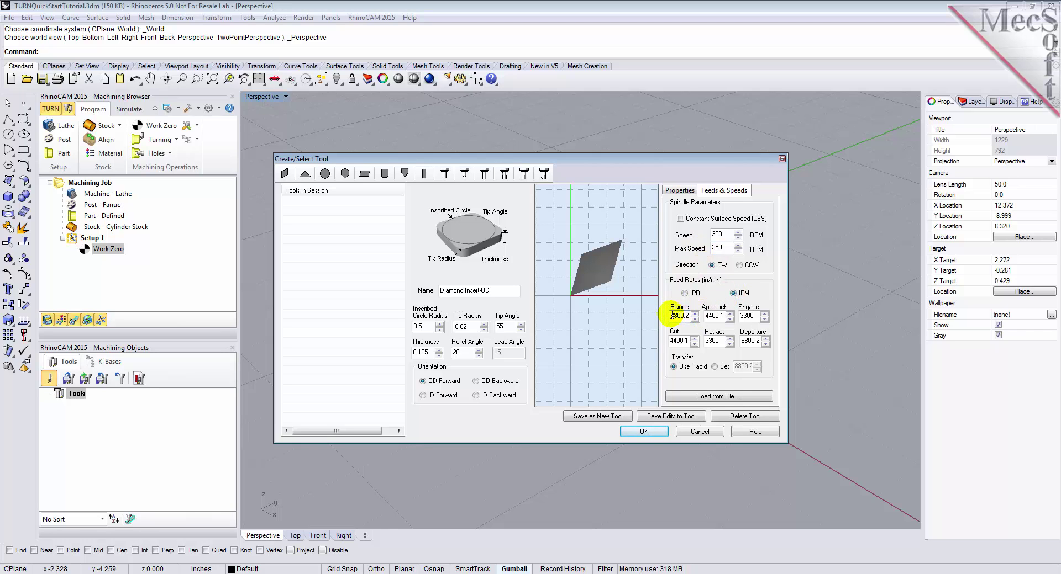
{"action": "left_click_drag", "start_coordinate": [670, 316], "coordinate": [699, 318]}
{"action": "type", "text": "5"}
{"action": "key", "text": "Tab"}
{"action": "type", "text": "7.5"}
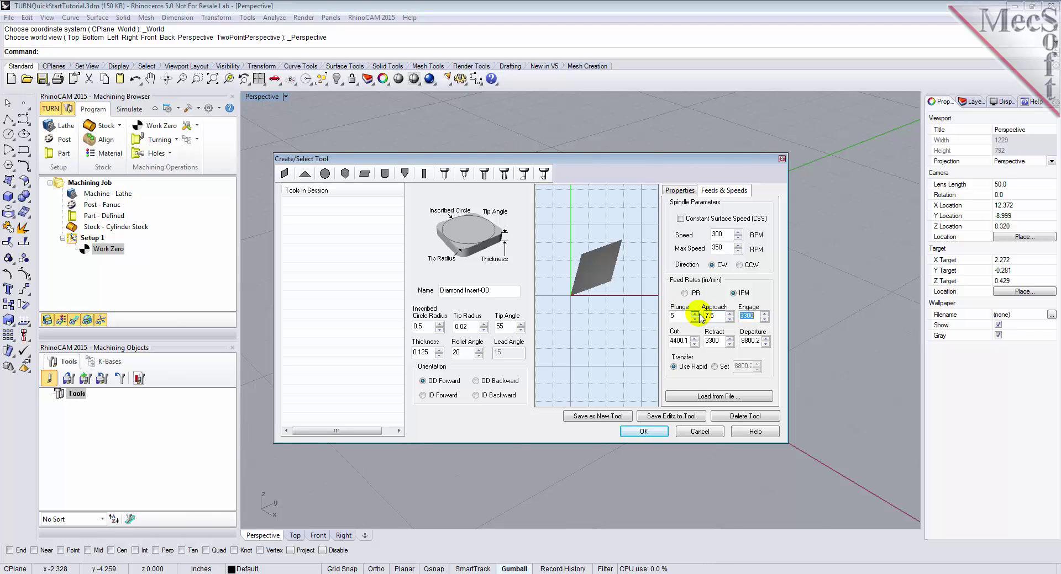
{"action": "key", "text": "Tab"}
{"action": "type", "text": "7.5"}
{"action": "key", "text": "Tab"}
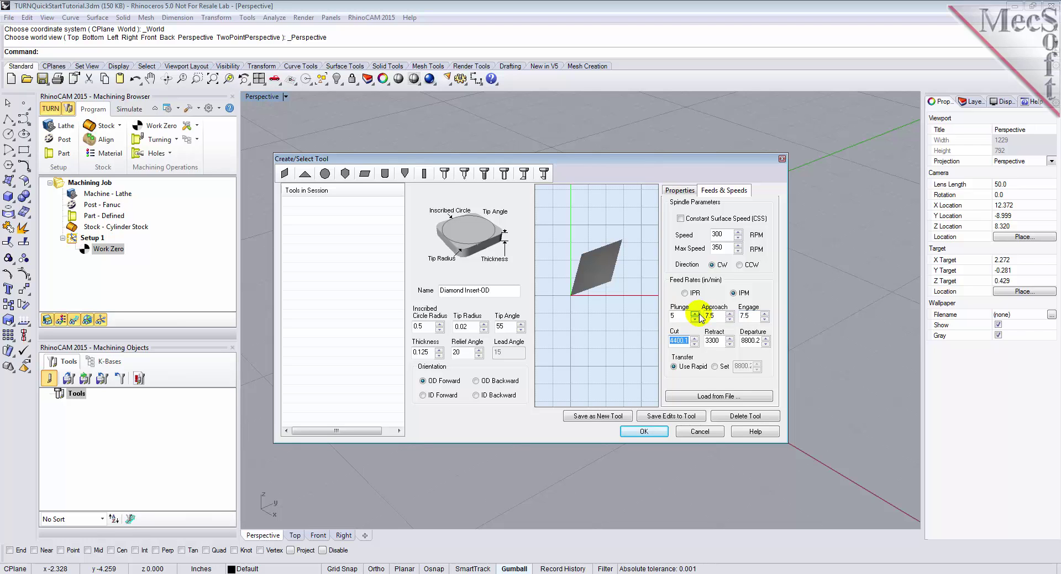
Set the diamond insert's cut feed to 10, retract feed to 15 and departure feed to 15.
{"action": "type", "text": "10"}
{"action": "key", "text": "Tab"}
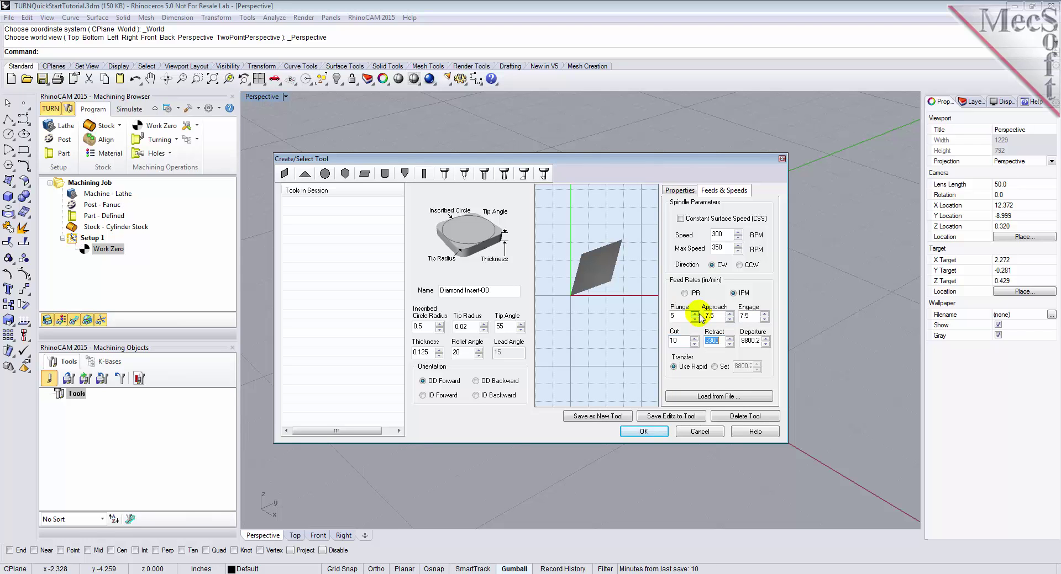
{"action": "type", "text": "15"}
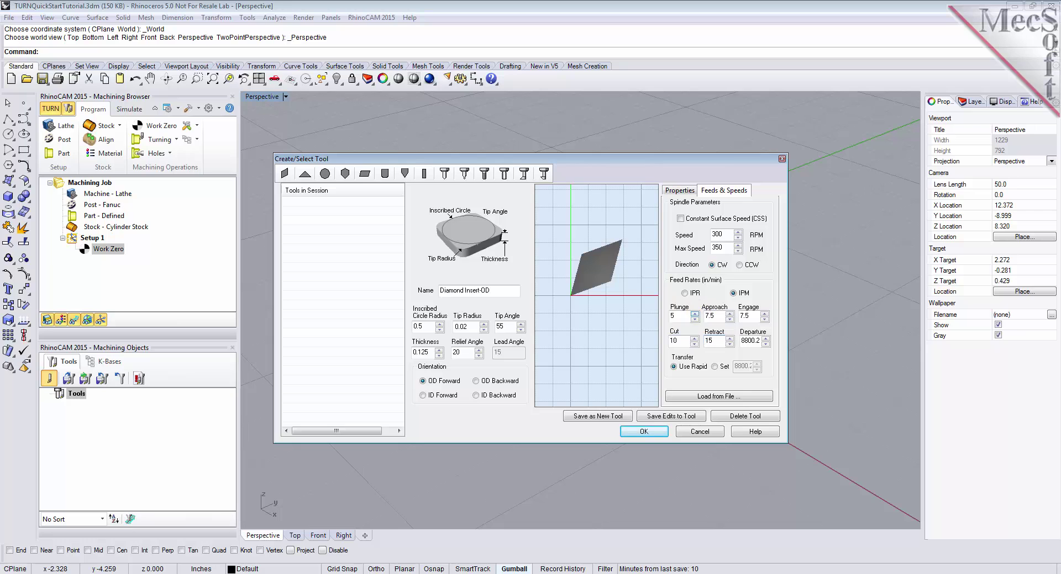
{"action": "key", "text": "Tab"}
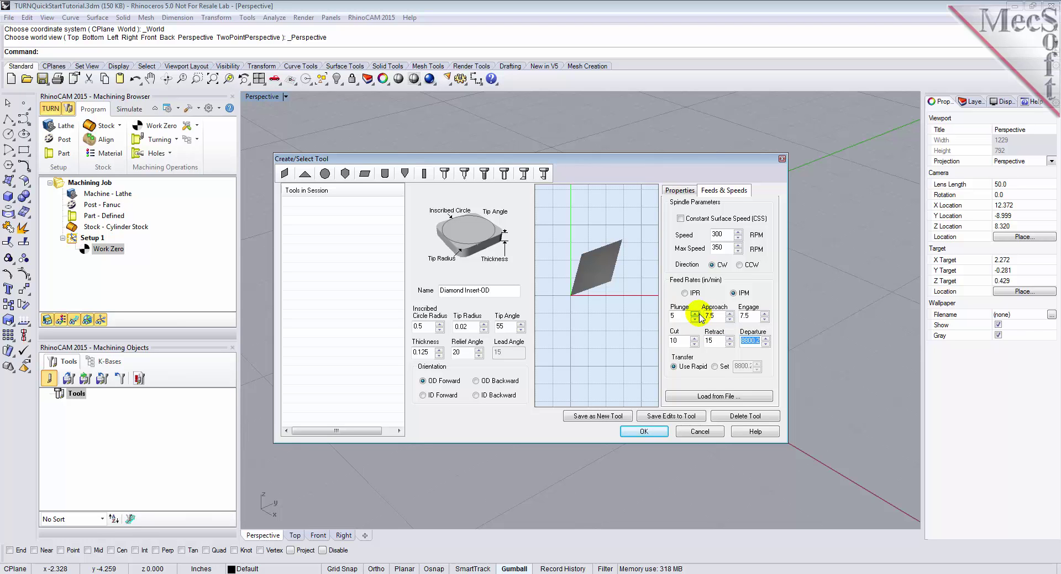
{"action": "type", "text": "15"}
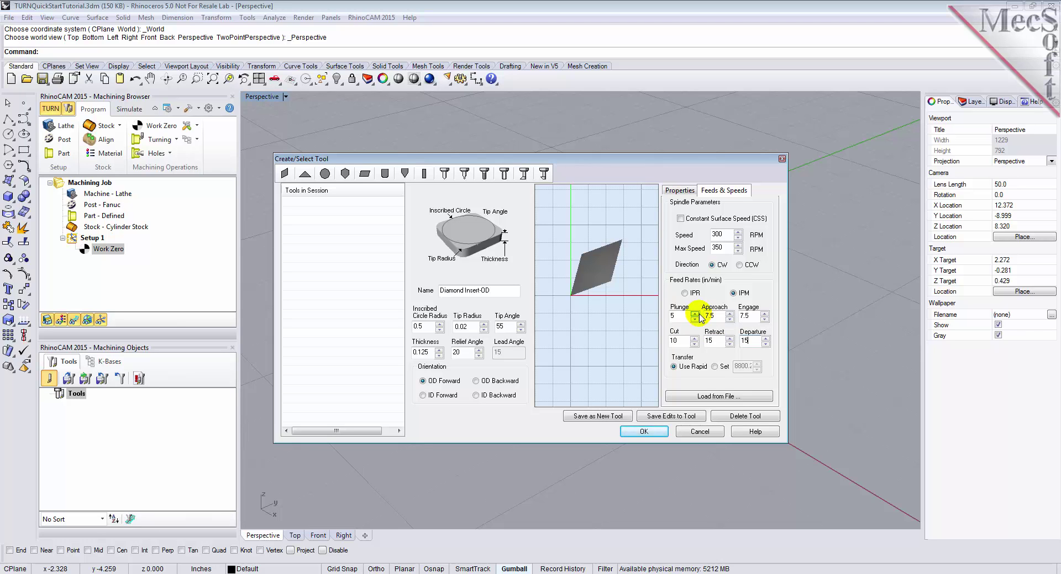
Use rapid for transfer moves and save Diamond Insert-OD as a new tool in the session.
{"action": "left_click", "coordinate": [673, 367]}
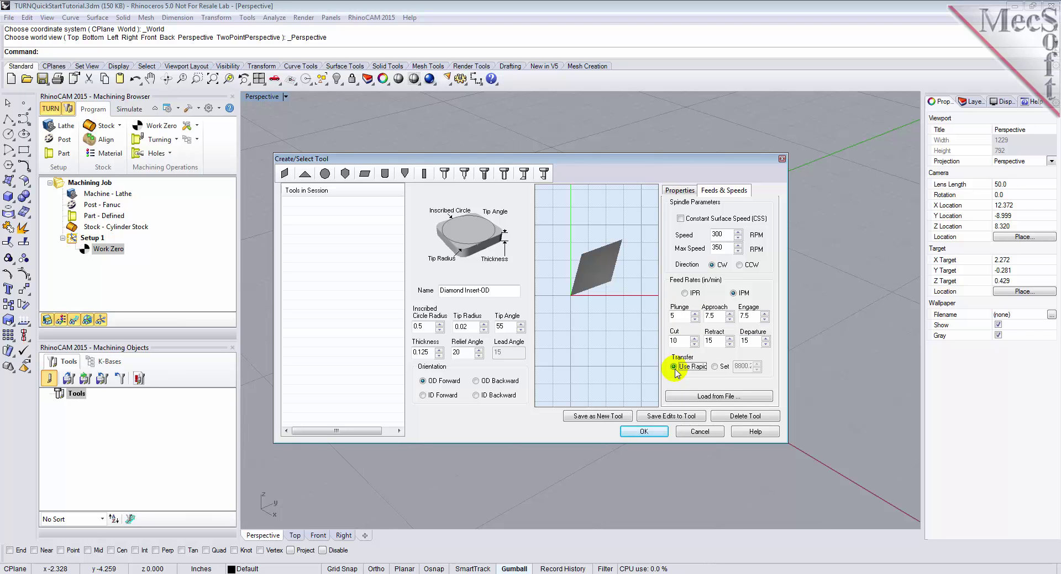
{"action": "left_click", "coordinate": [616, 419]}
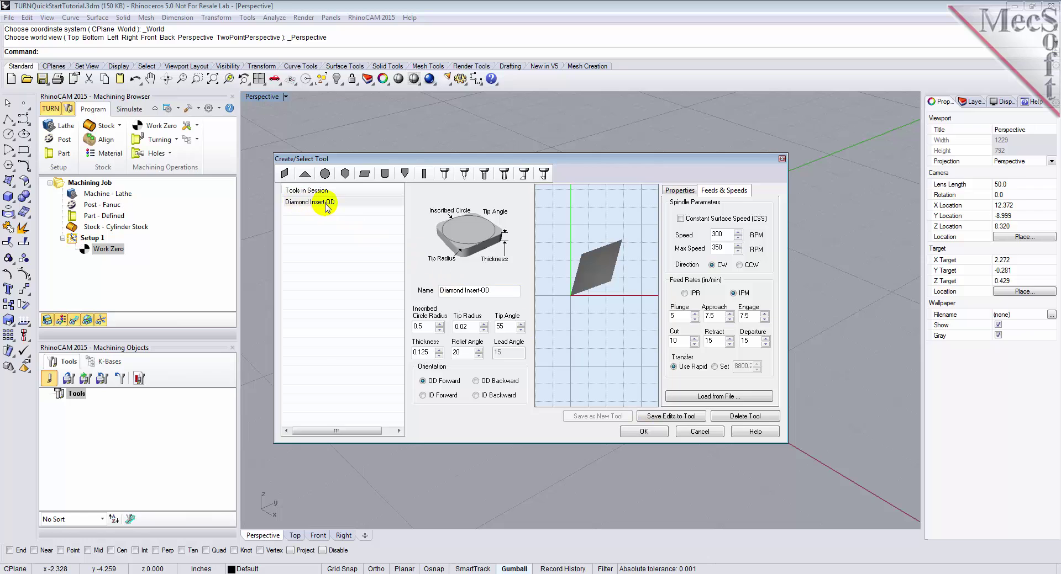
{"action": "left_click", "coordinate": [645, 432]}
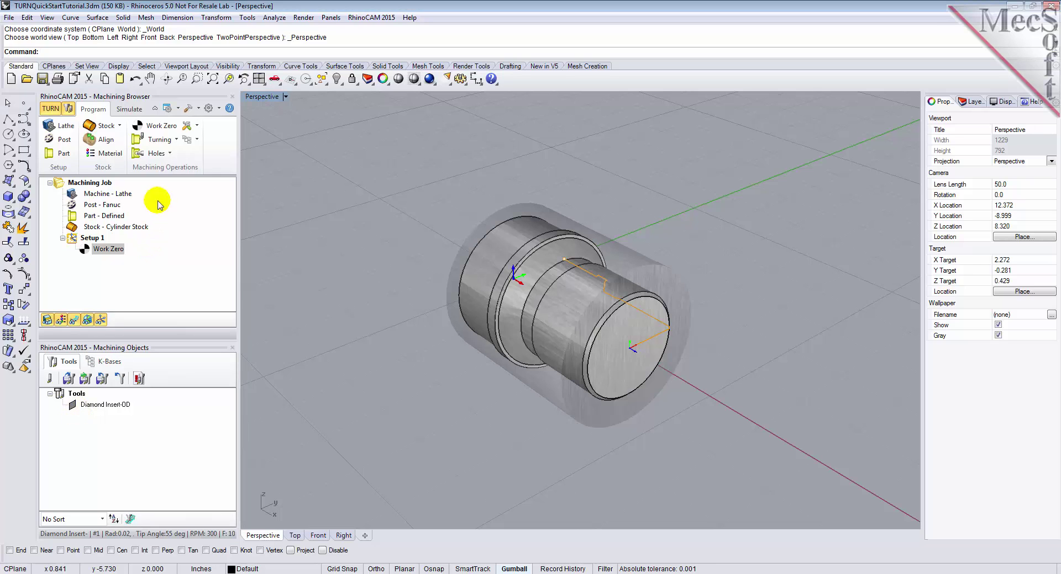
Start a Turn Roughing operation with the Diamond Insert-OD tool and load its feeds and speeds from the tool.
{"action": "left_click", "coordinate": [172, 142]}
{"action": "left_click", "coordinate": [173, 144]}
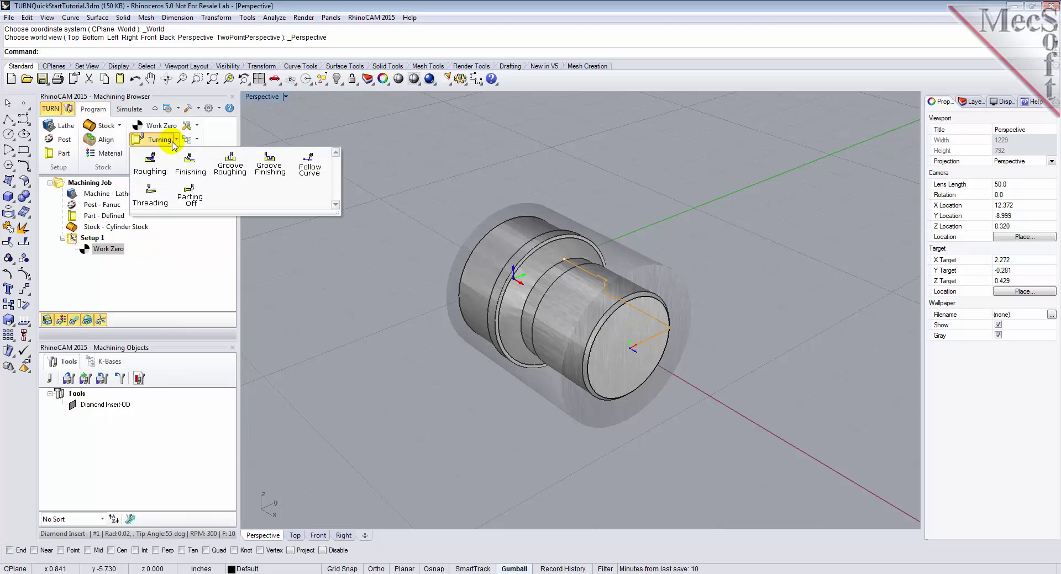
{"action": "left_click", "coordinate": [150, 175]}
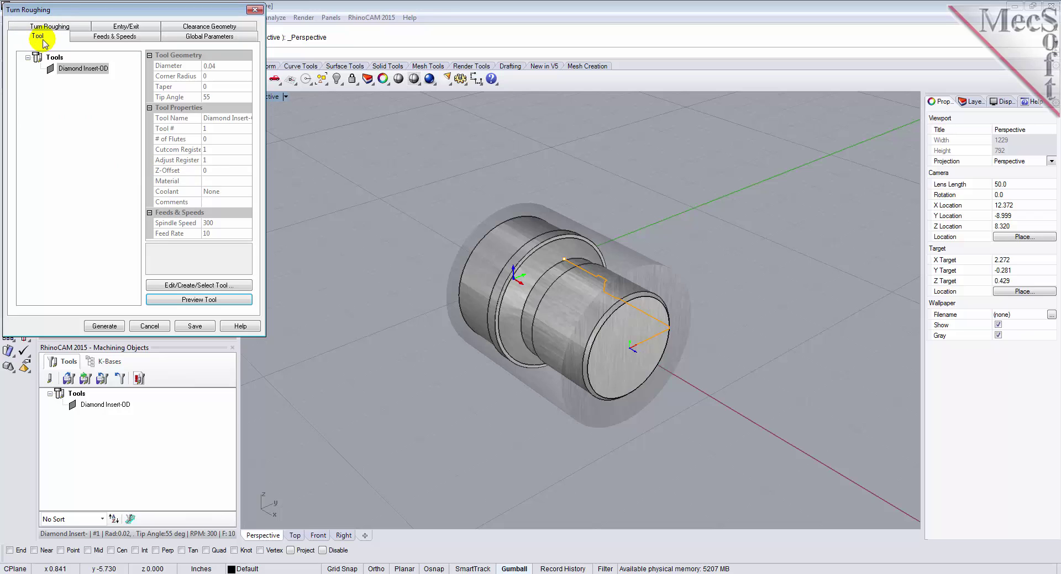
{"action": "left_click", "coordinate": [51, 70]}
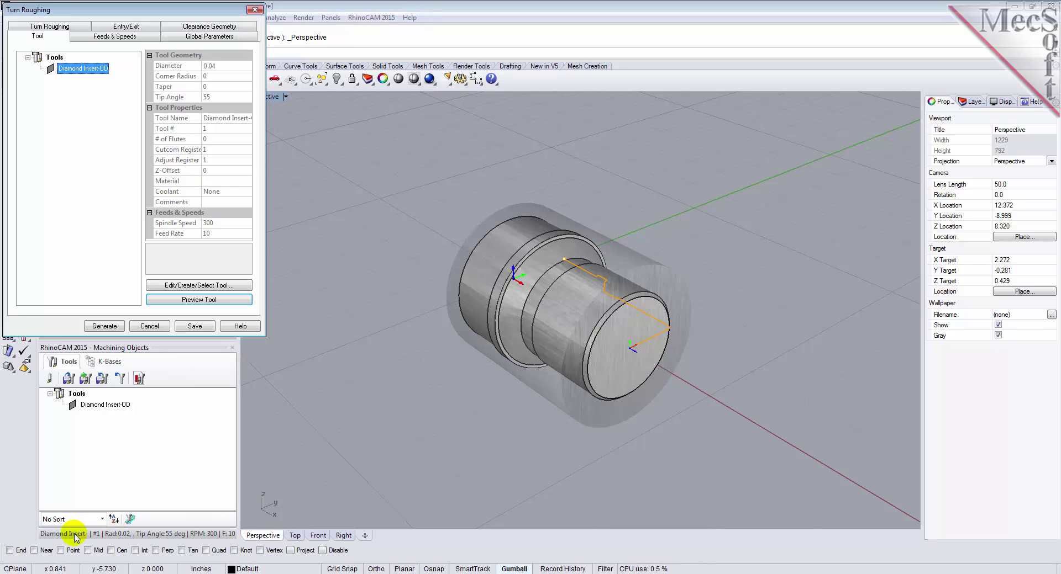
{"action": "left_click", "coordinate": [111, 39]}
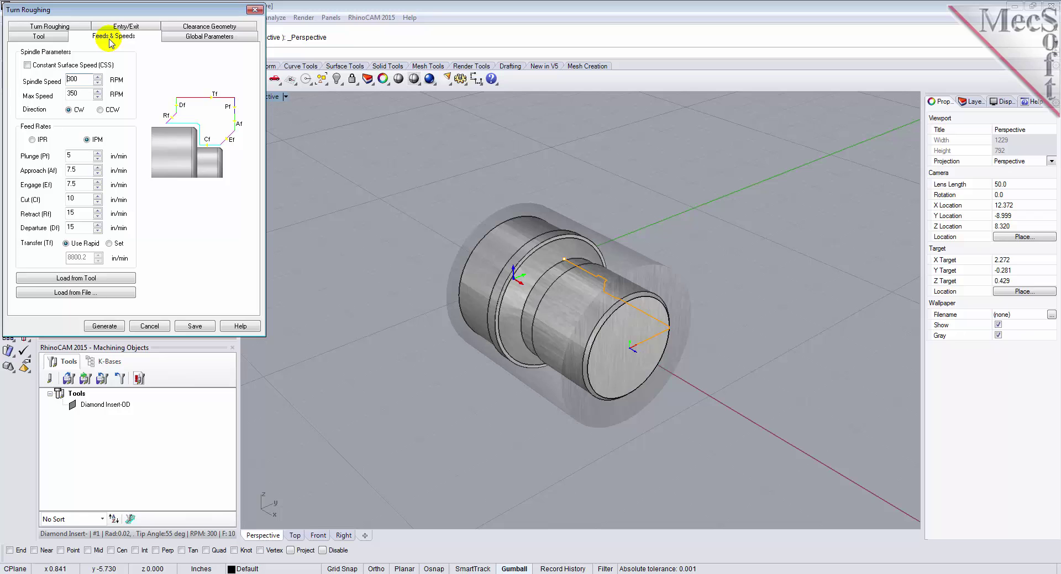
{"action": "left_click", "coordinate": [86, 280]}
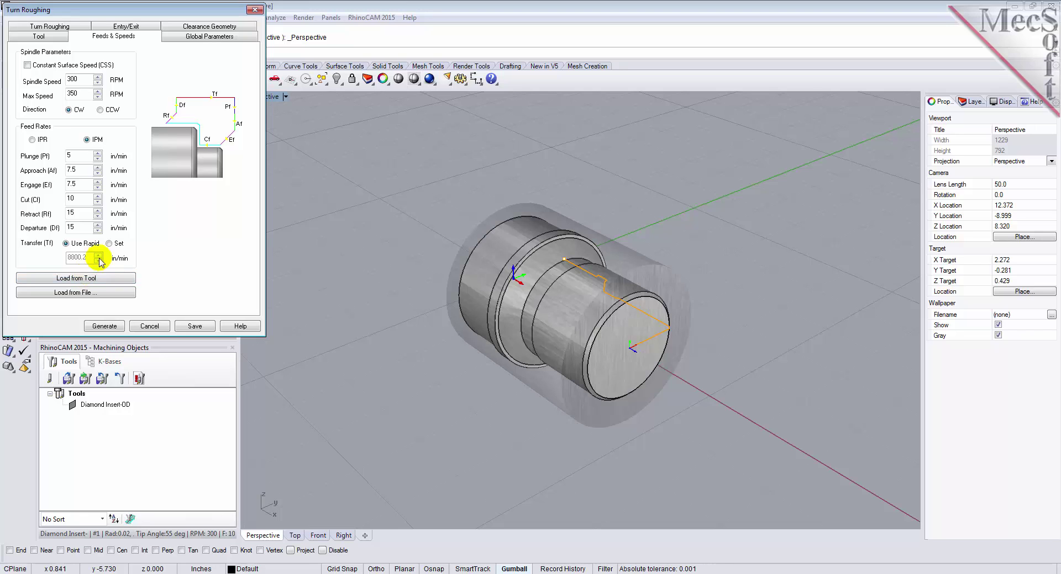
Set the roughing cut transfer to Clearance Plane and turn off the final cleanup pass, keeping a 0.0625 distance per cut.
{"action": "left_click", "coordinate": [231, 27]}
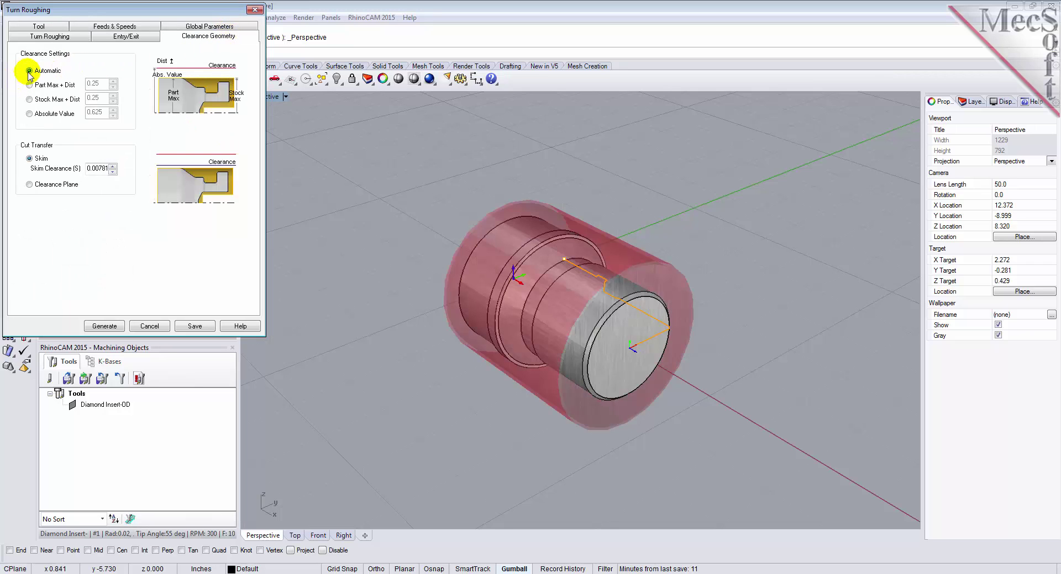
{"action": "left_click", "coordinate": [30, 185]}
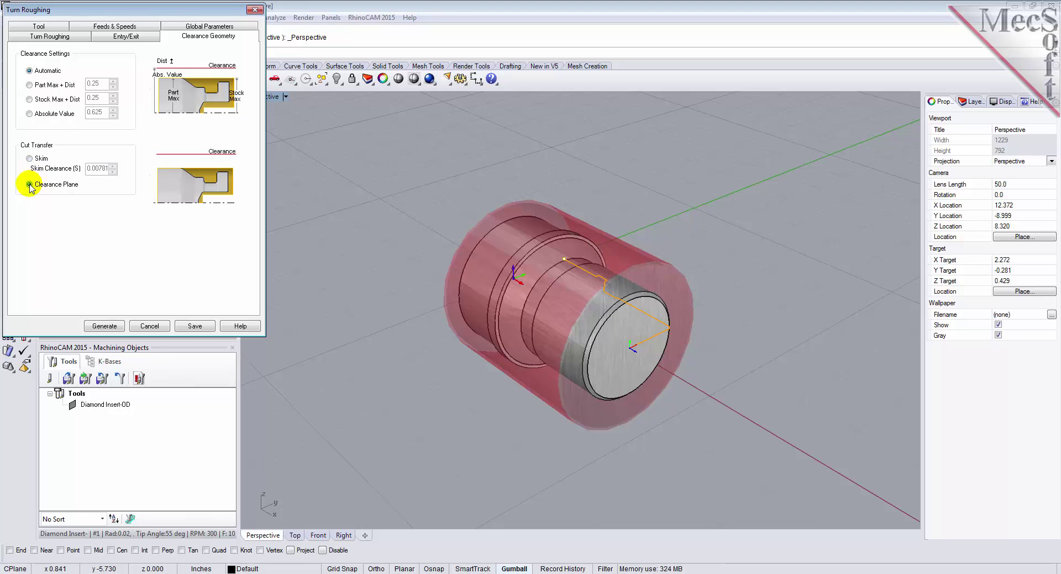
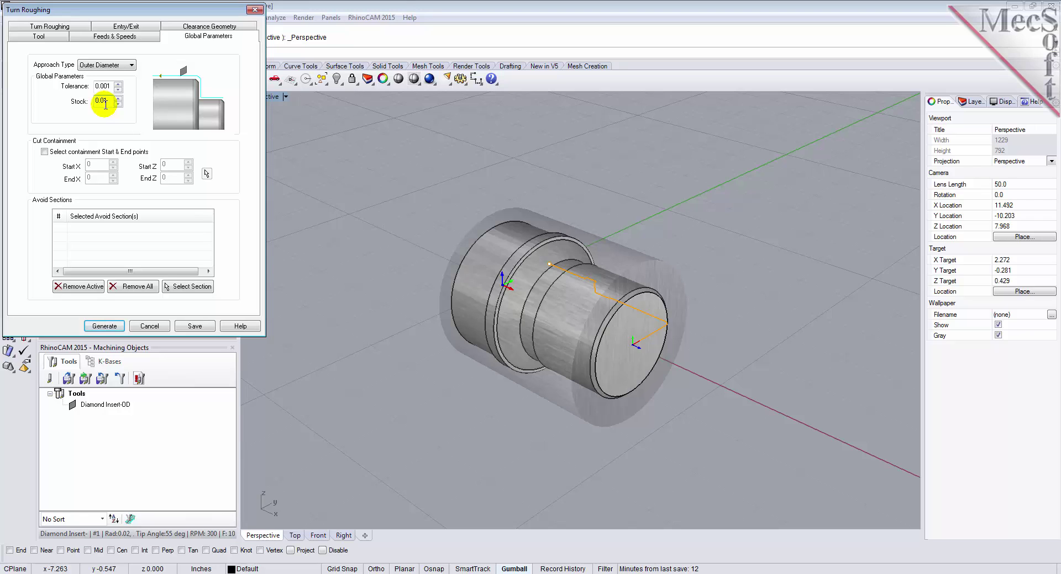
{"action": "left_click", "coordinate": [51, 27]}
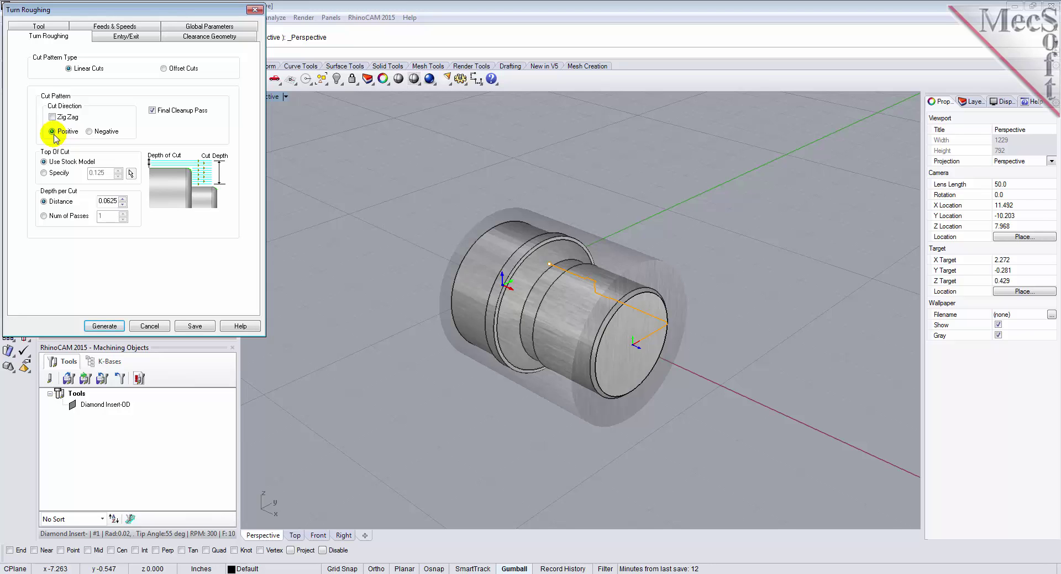
{"action": "left_click", "coordinate": [152, 112]}
{"action": "left_click", "coordinate": [108, 201]}
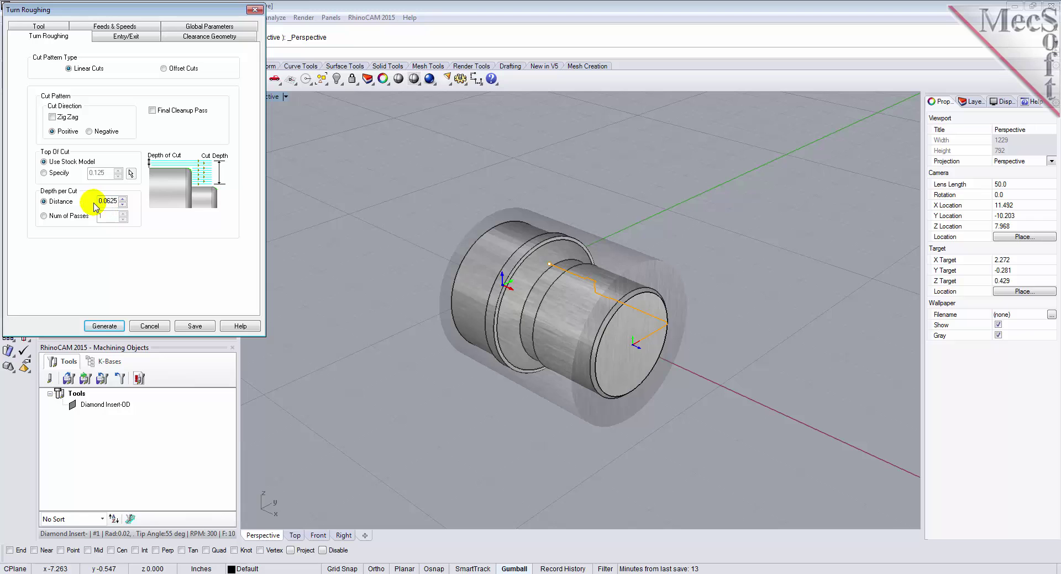
Set the roughing entry's approach and engage motion lengths to 0.025 each.
{"action": "left_click", "coordinate": [127, 40]}
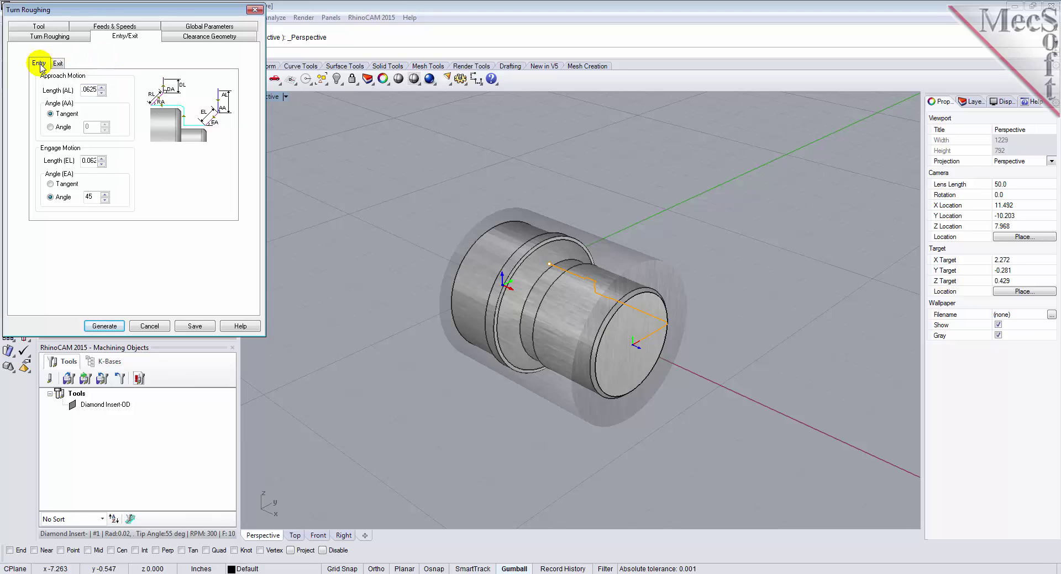
{"action": "left_click", "coordinate": [84, 91]}
{"action": "key", "text": "Left"}
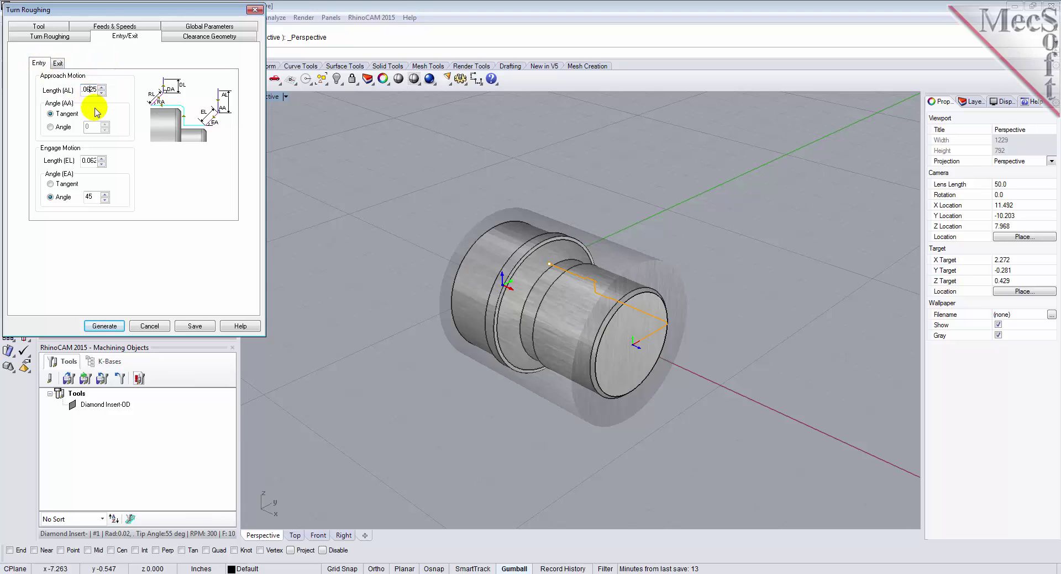
{"action": "key", "text": "BackSpace"}
{"action": "left_click", "coordinate": [93, 160]}
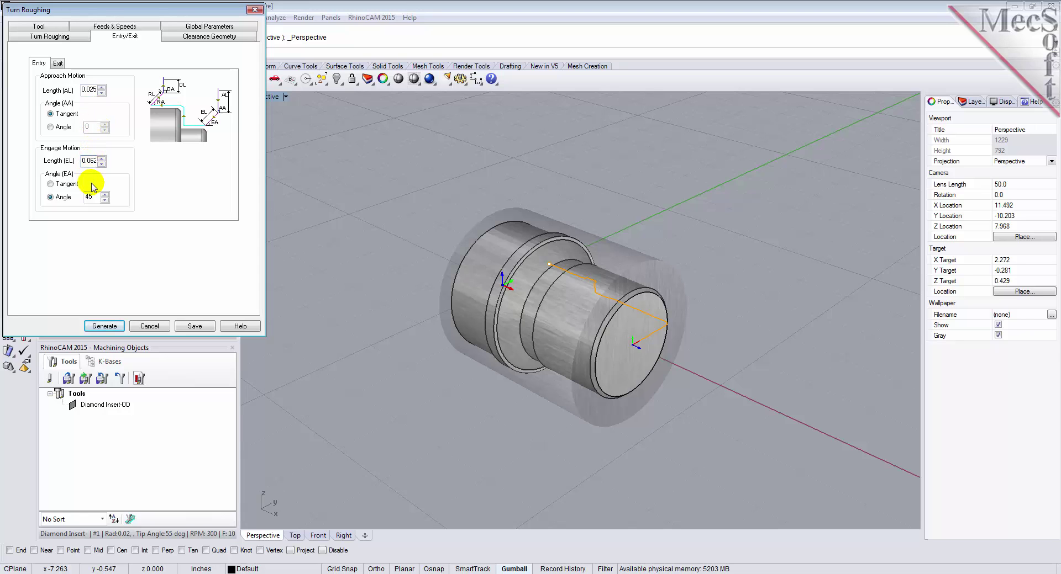
{"action": "key", "text": "BackSpace"}
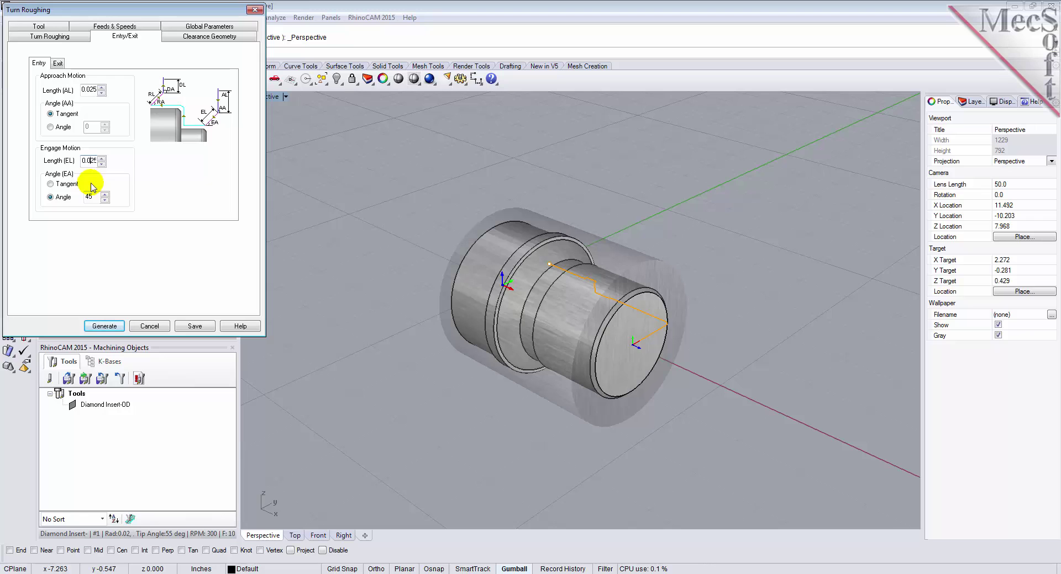
Set the exit's retract and depart motion lengths to 0.025 each and generate the Turn Roughing toolpath.
{"action": "left_click", "coordinate": [57, 65]}
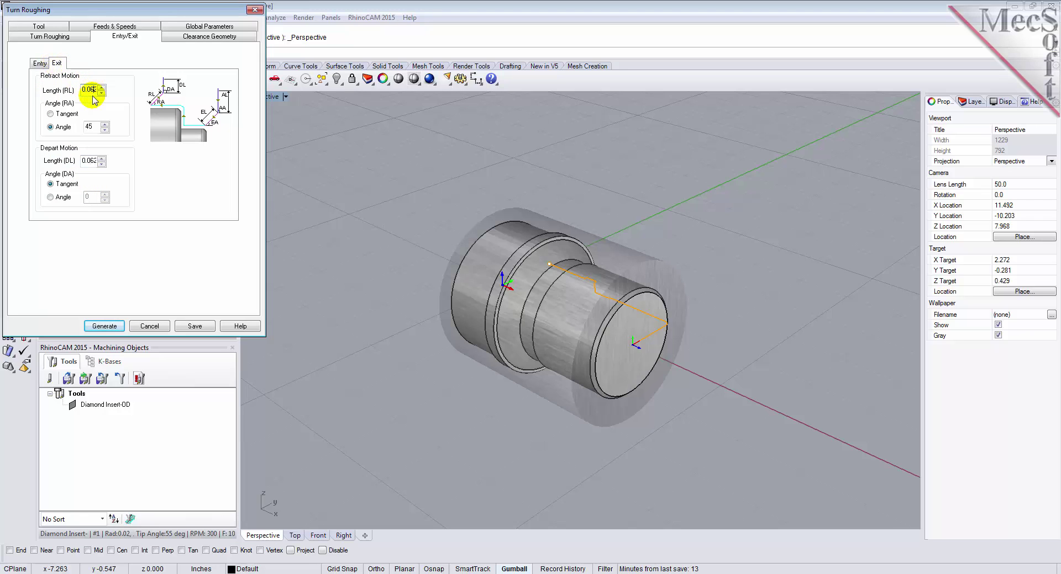
{"action": "type", "text": "0.025"}
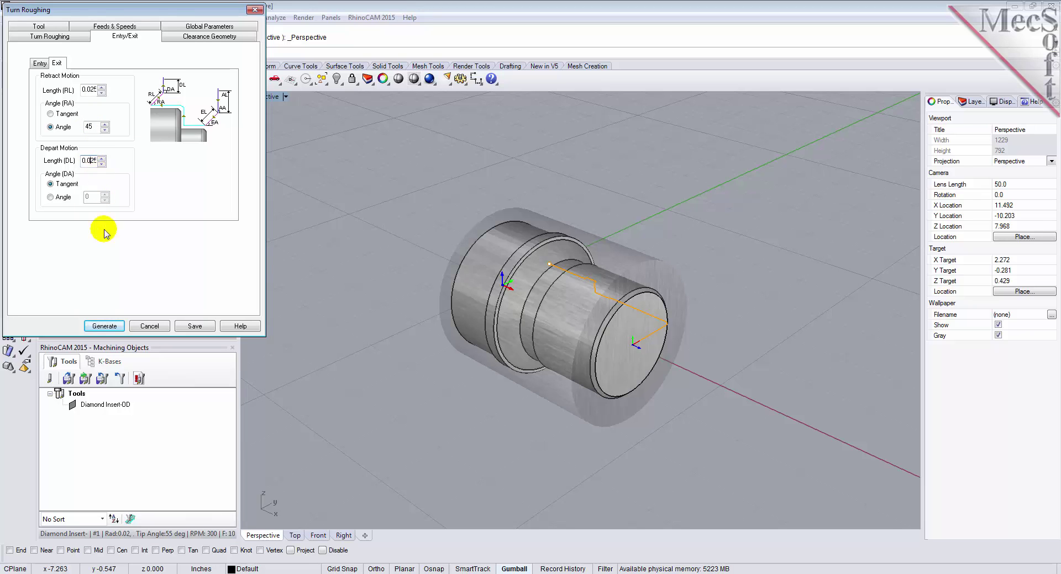
{"action": "left_click", "coordinate": [105, 326]}
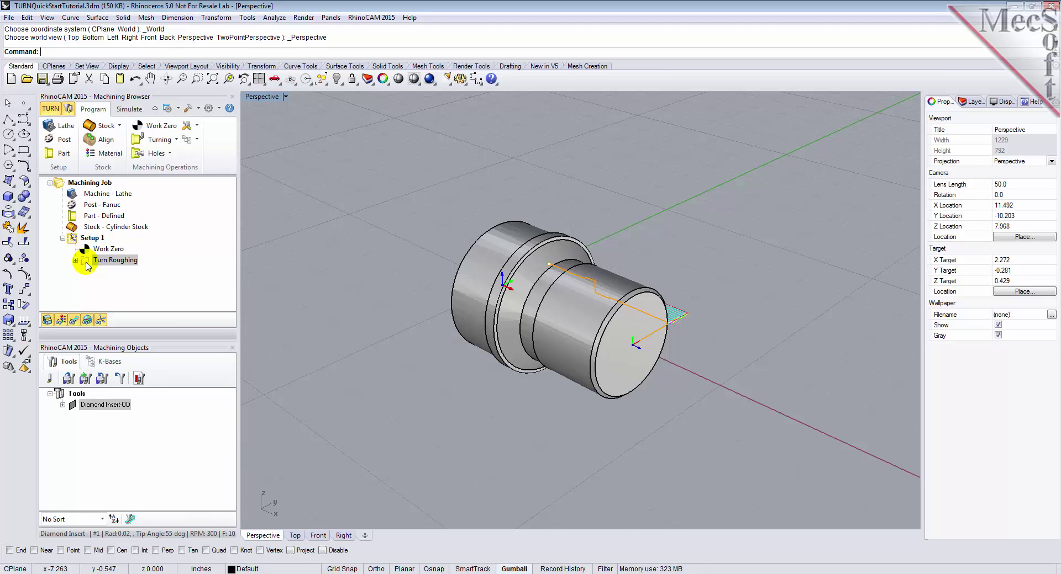
Examine the roughing toolpath around the part in the Top view, toggling the toolpath display off and on.
{"action": "left_click", "coordinate": [274, 79]}
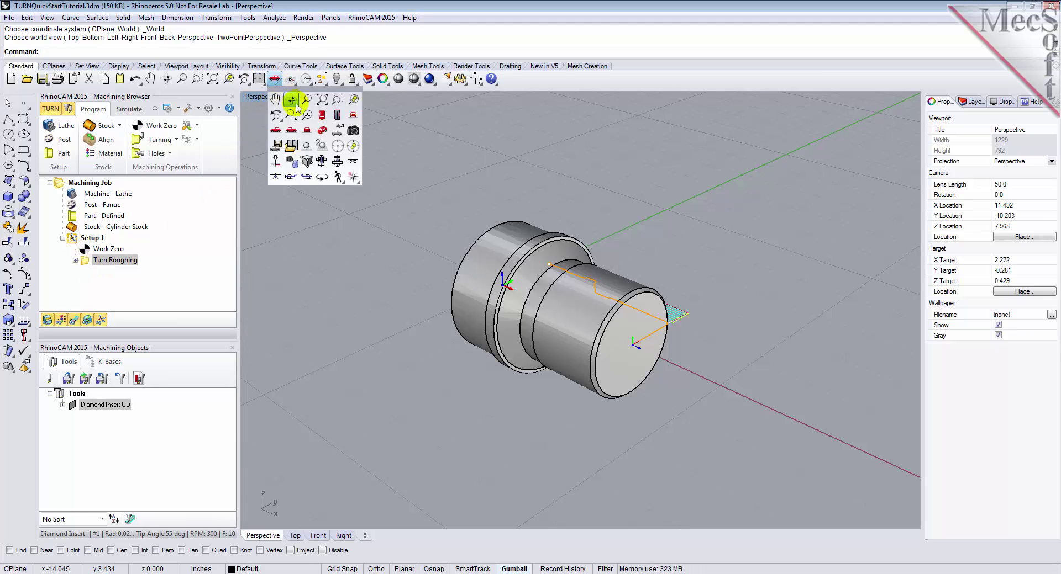
{"action": "left_click", "coordinate": [321, 114]}
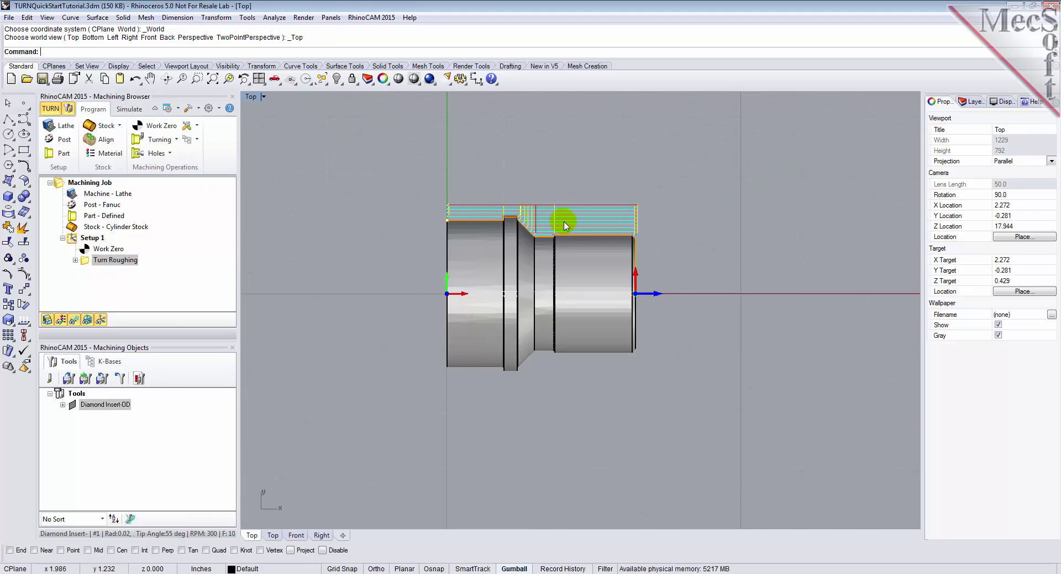
{"action": "scroll", "coordinate": [564, 221], "scroll_direction": "up", "scroll_amount": 1}
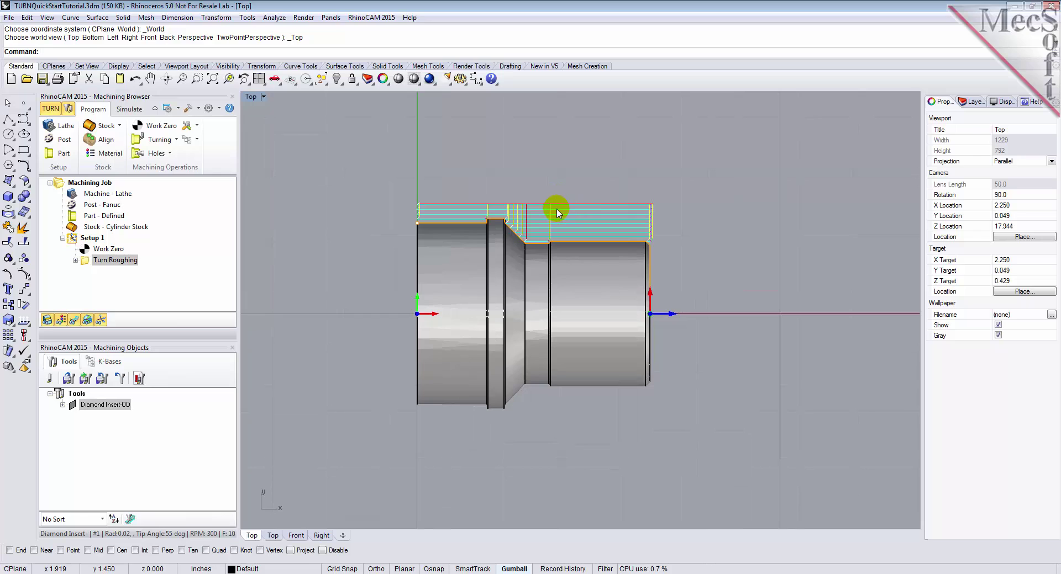
{"action": "left_click", "coordinate": [74, 320]}
{"action": "left_click", "coordinate": [73, 321]}
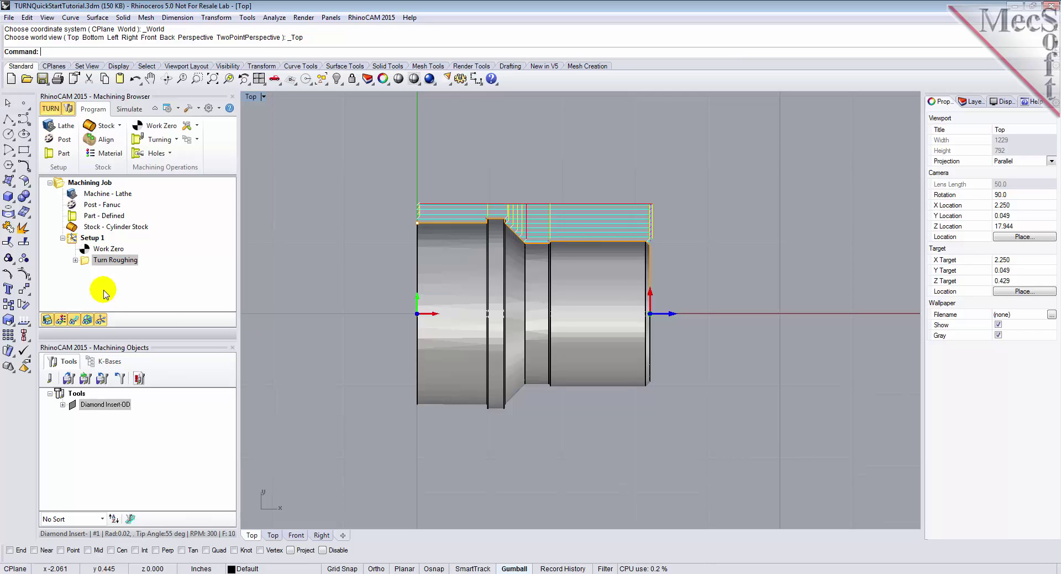
Switch the machining browser to simulation, widen it to expose all simulation controls, and change to the Perspective view.
{"action": "left_click", "coordinate": [134, 110]}
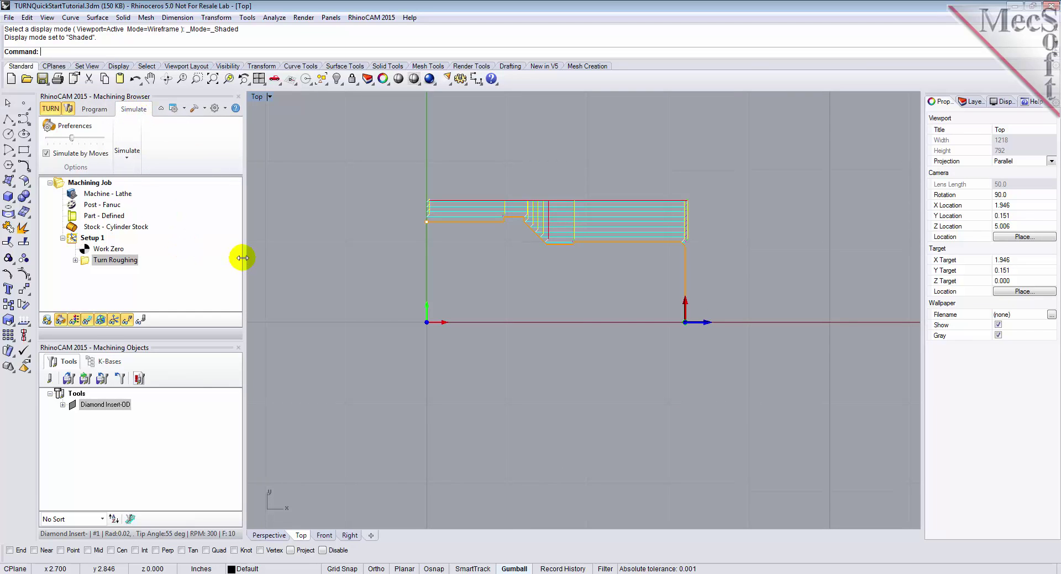
{"action": "left_click_drag", "start_coordinate": [248, 258], "coordinate": [255, 193]}
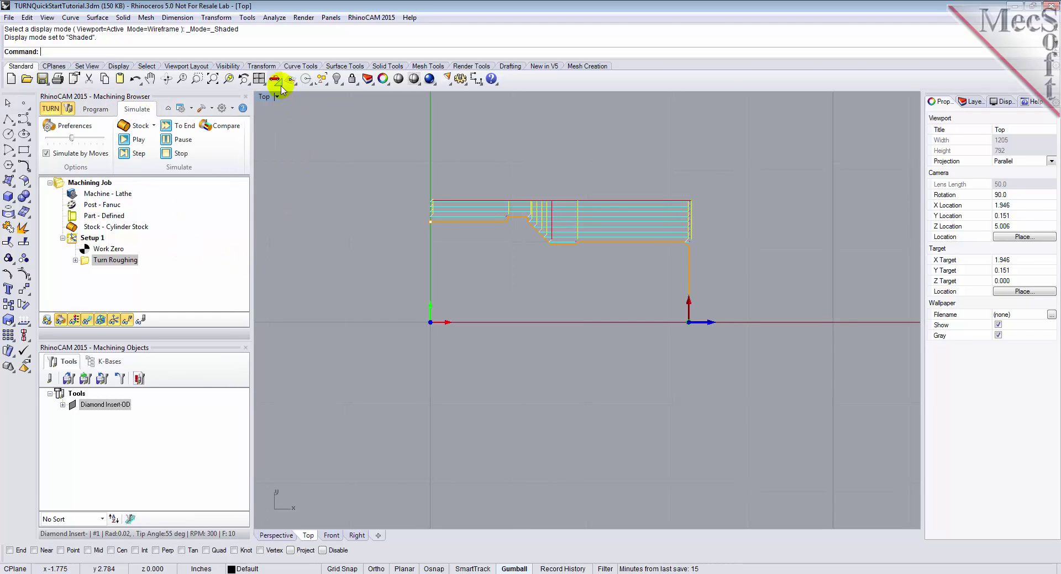
{"action": "left_click", "coordinate": [276, 81]}
{"action": "left_click", "coordinate": [322, 131]}
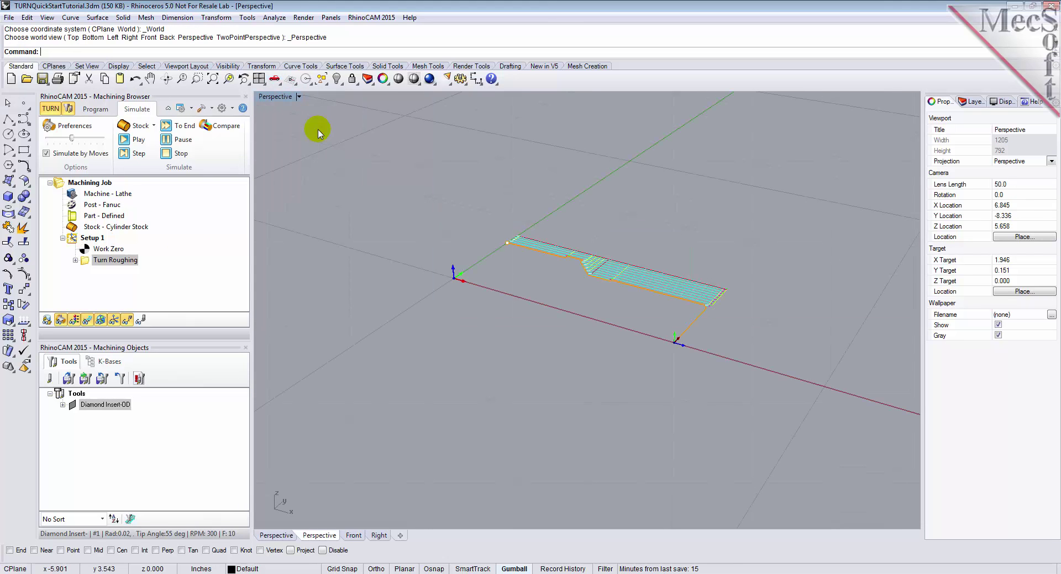
Orbit to the part's opposite side and set the simulation display mode to 3 Quarter in the simulation preferences.
{"action": "right_click_drag", "start_coordinate": [486, 231], "coordinate": [757, 315]}
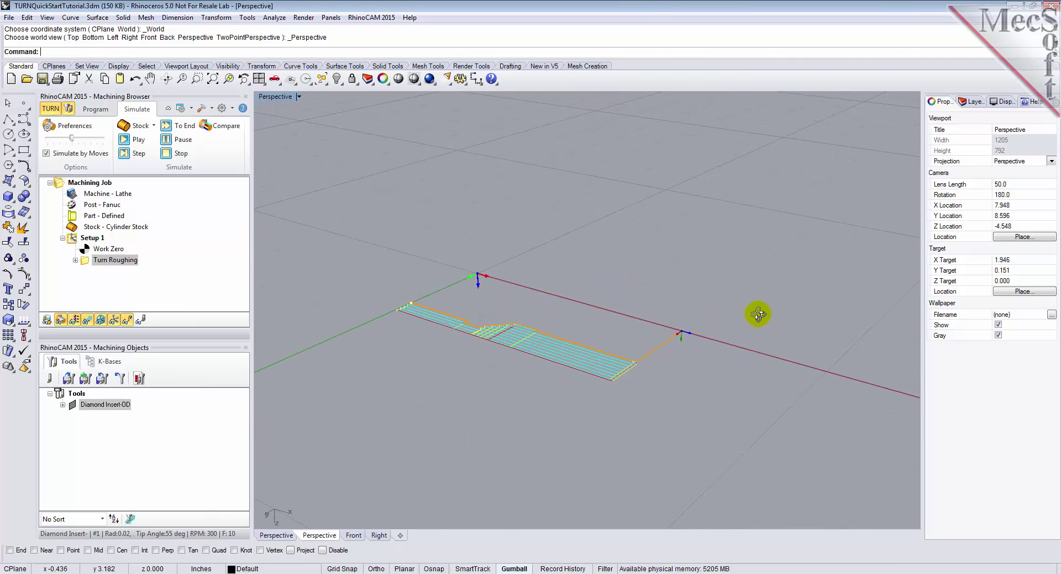
{"action": "left_click", "coordinate": [58, 125]}
{"action": "left_click", "coordinate": [55, 33]}
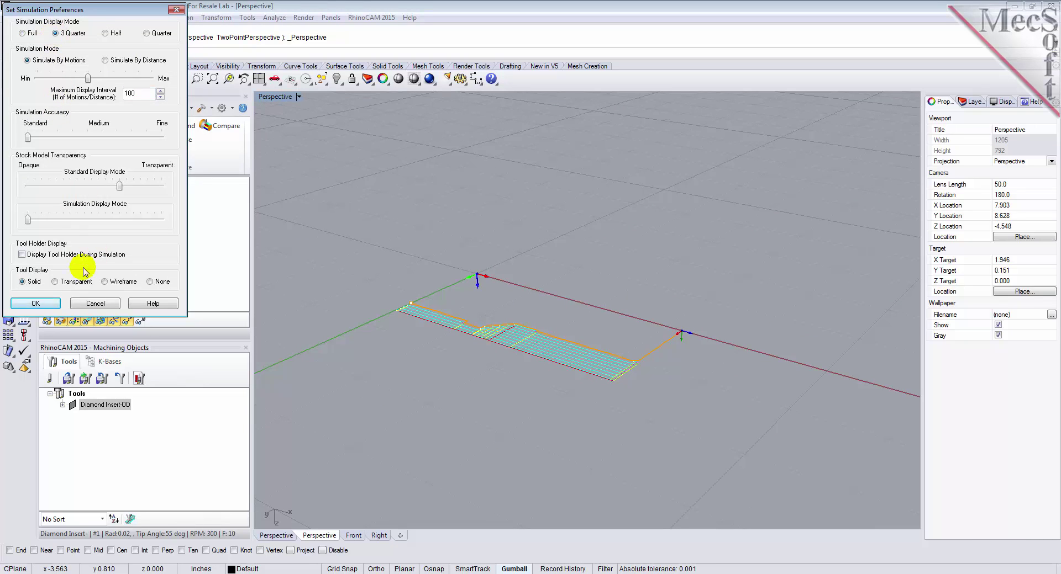
{"action": "left_click", "coordinate": [35, 304]}
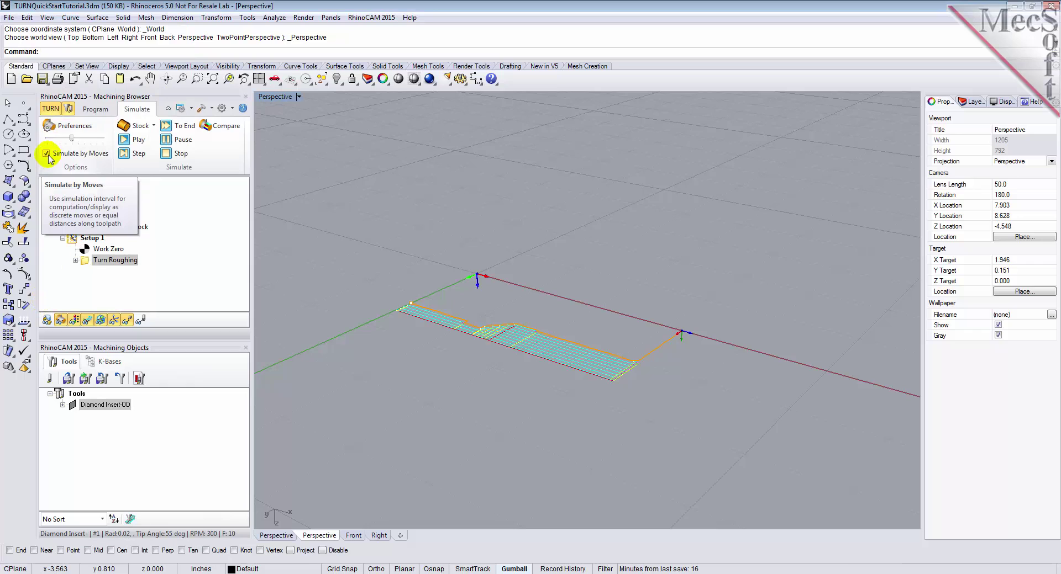
Disable Simulate by Moves, reduce the simulation speed to its minimum, and simulate the Turn Roughing operation on the stock.
{"action": "left_click_drag", "start_coordinate": [71, 138], "coordinate": [49, 140]}
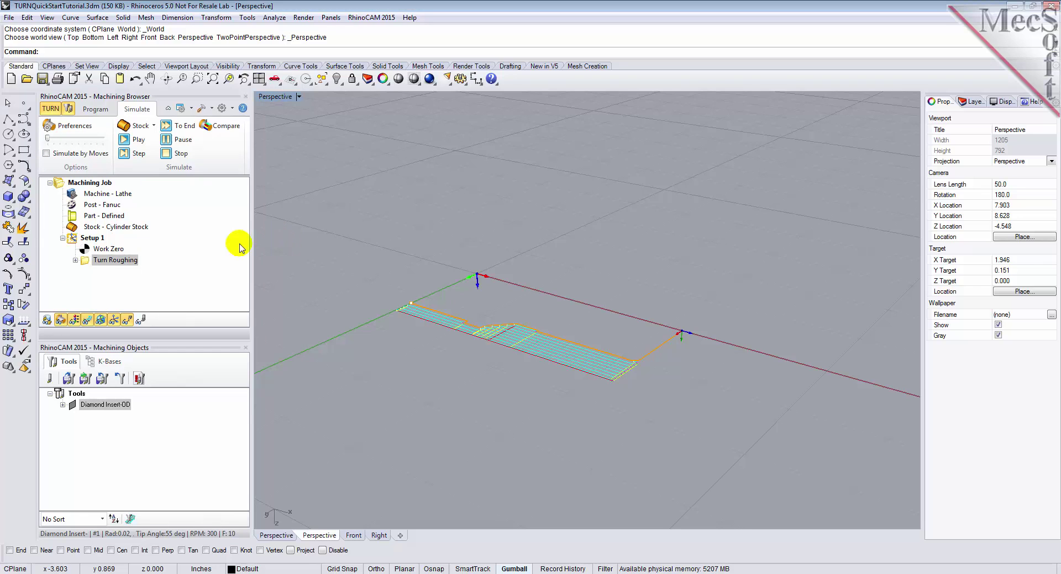
{"action": "left_click", "coordinate": [85, 263]}
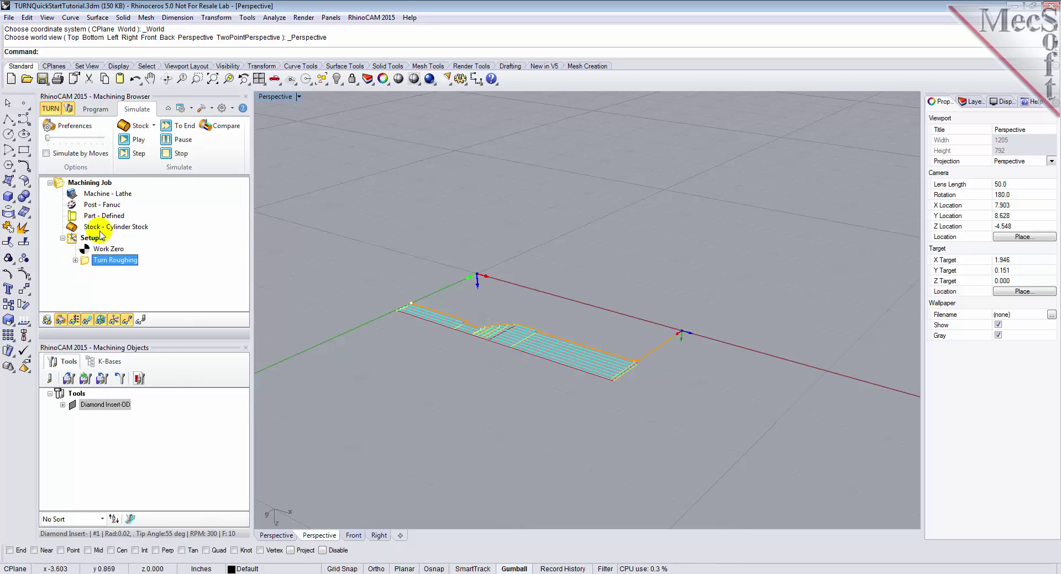
{"action": "left_click", "coordinate": [128, 142]}
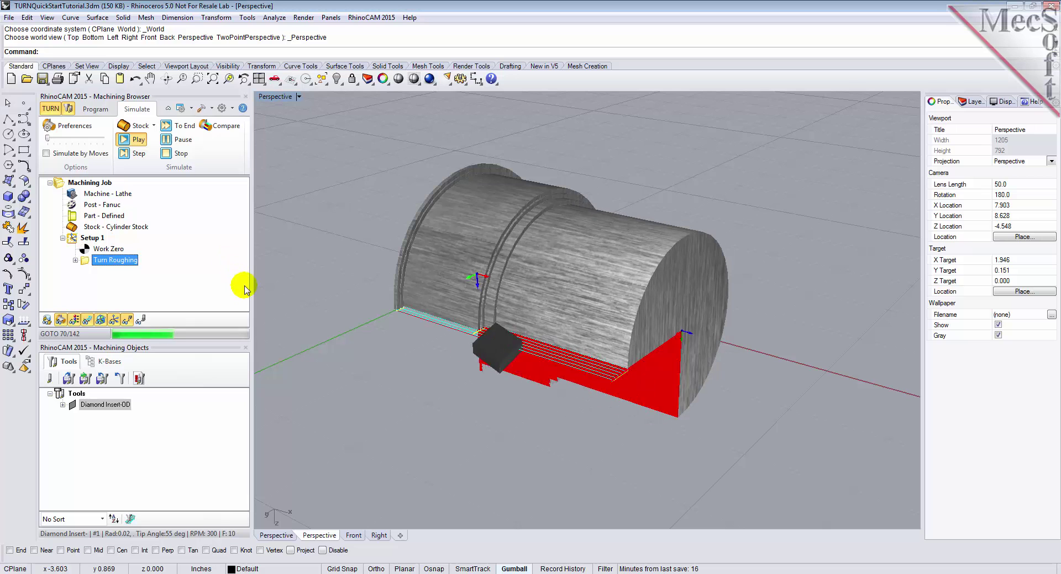
{"action": "right_click_drag", "start_coordinate": [464, 407], "coordinate": [440, 395]}
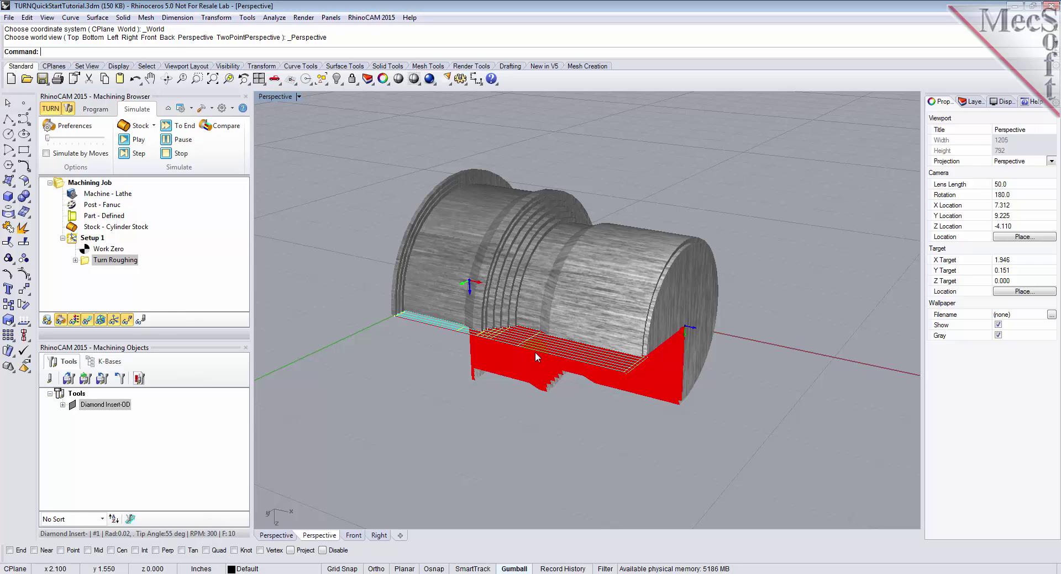
{"action": "left_click", "coordinate": [76, 320]}
{"action": "left_click", "coordinate": [76, 320]}
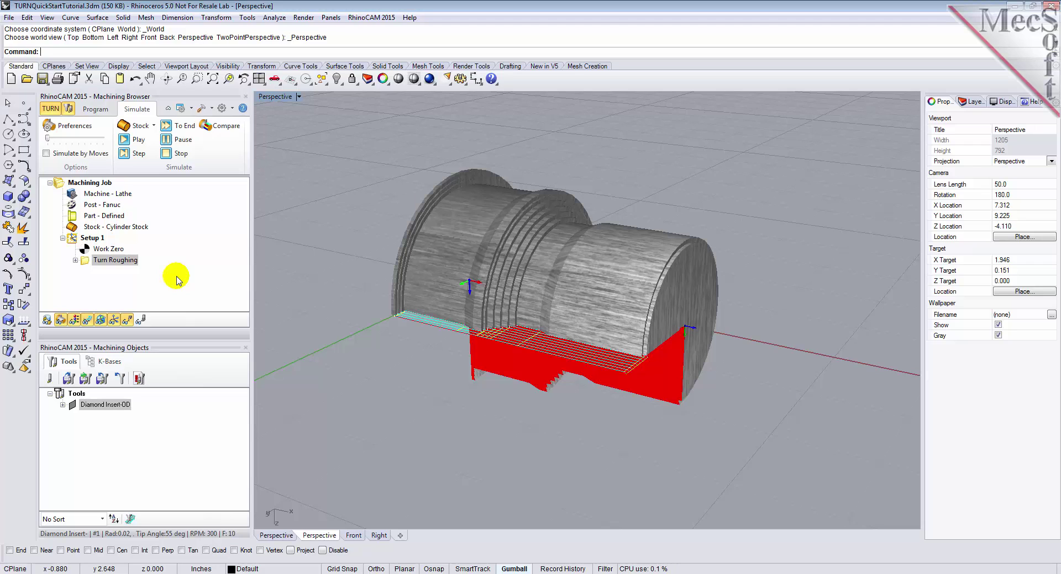
Start a Turn Finishing operation and select the existing Diamond Insert-OD as its tool.
{"action": "left_click", "coordinate": [95, 108]}
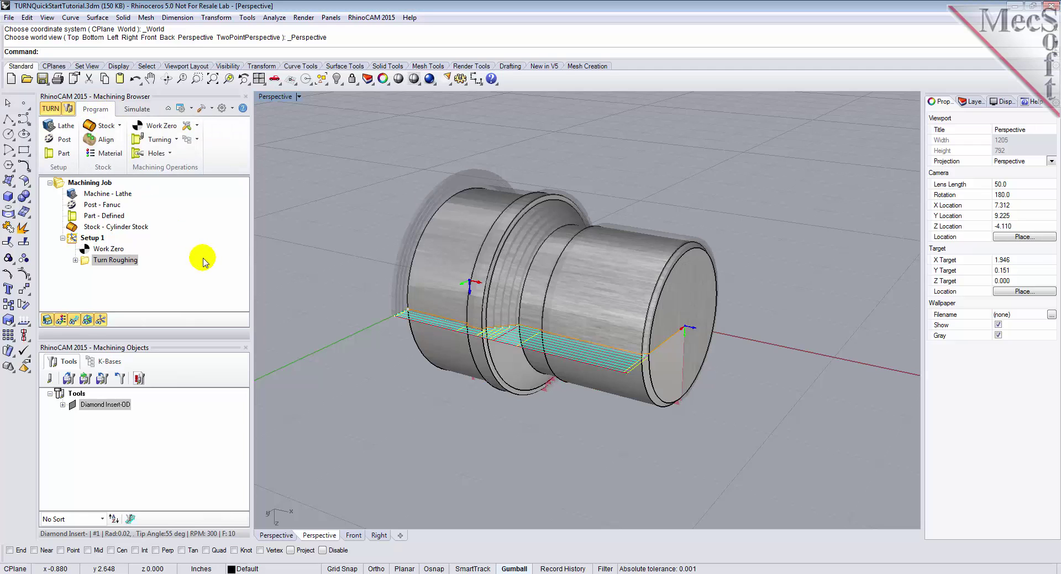
{"action": "left_click", "coordinate": [176, 139]}
{"action": "left_click", "coordinate": [189, 168]}
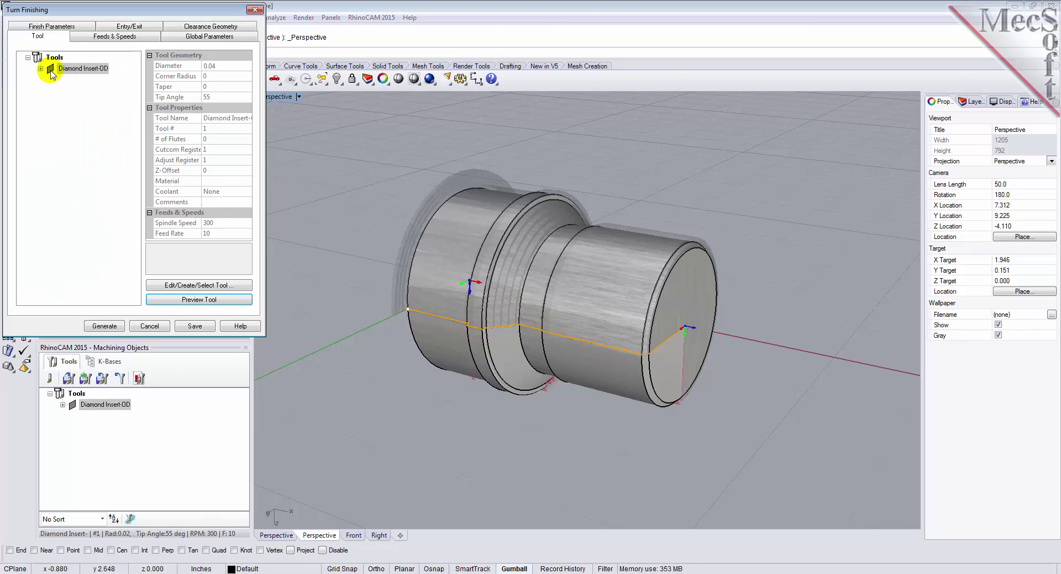
{"action": "left_click", "coordinate": [51, 71]}
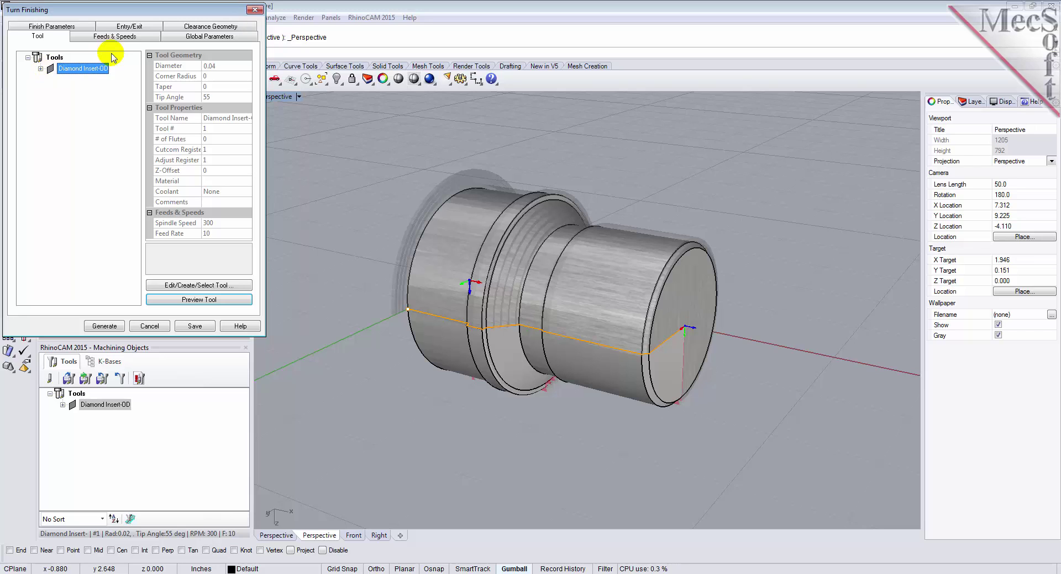
Load the finishing feeds and speeds from the tool and set the cut transfer to Clearance Plane.
{"action": "left_click", "coordinate": [123, 38]}
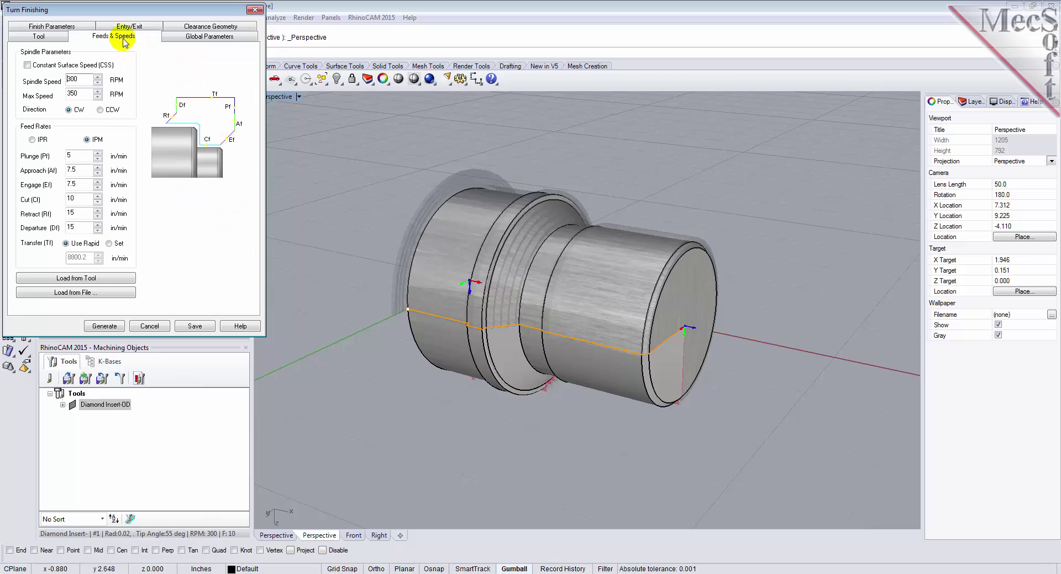
{"action": "left_click", "coordinate": [88, 278]}
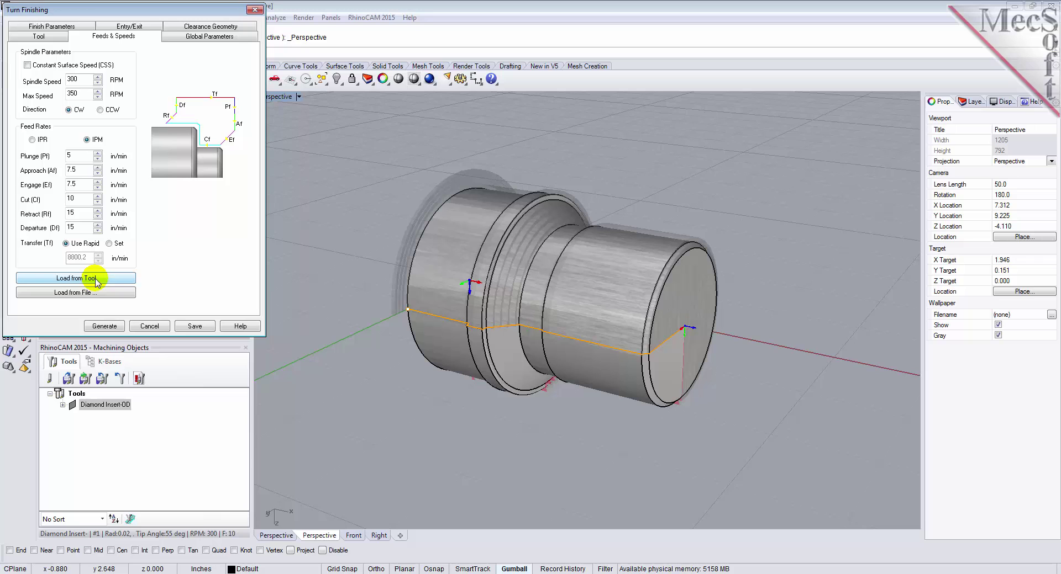
{"action": "left_click", "coordinate": [205, 28]}
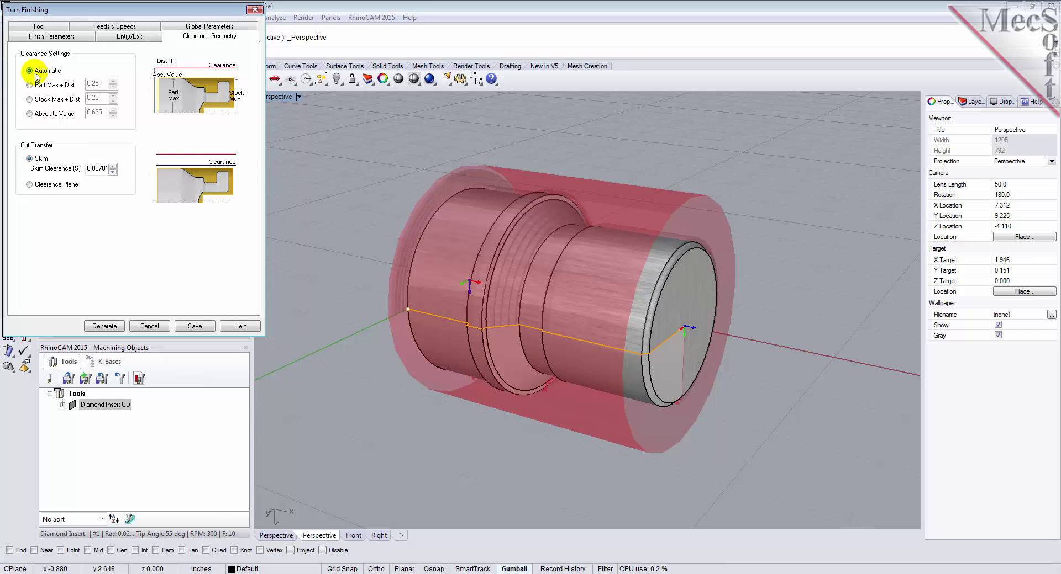
{"action": "left_click", "coordinate": [31, 185]}
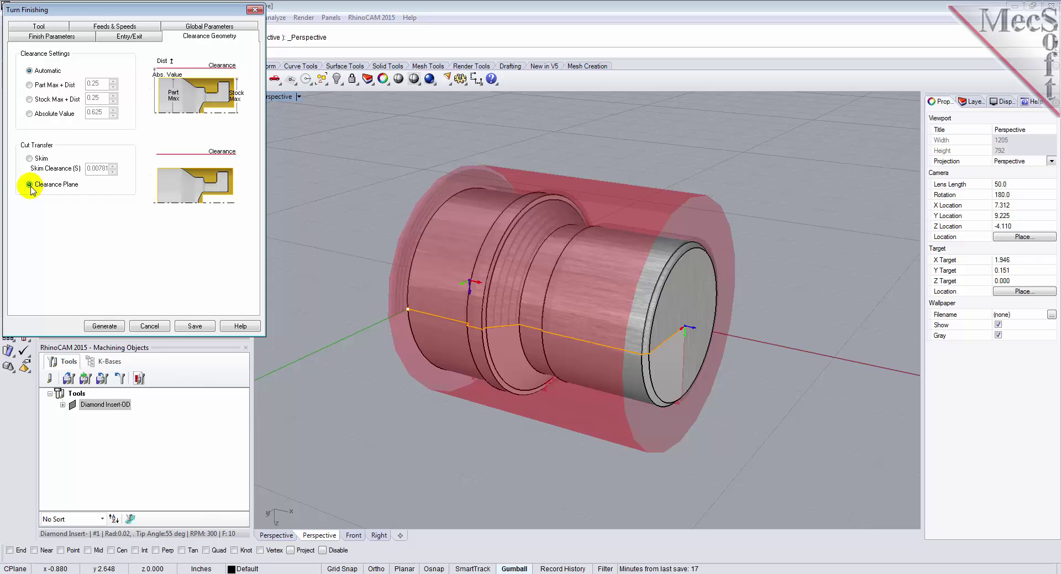
Contain the finishing cut between the profile's outer endpoints at the front face and the rear face, and generate the toolpath.
{"action": "left_click", "coordinate": [188, 28]}
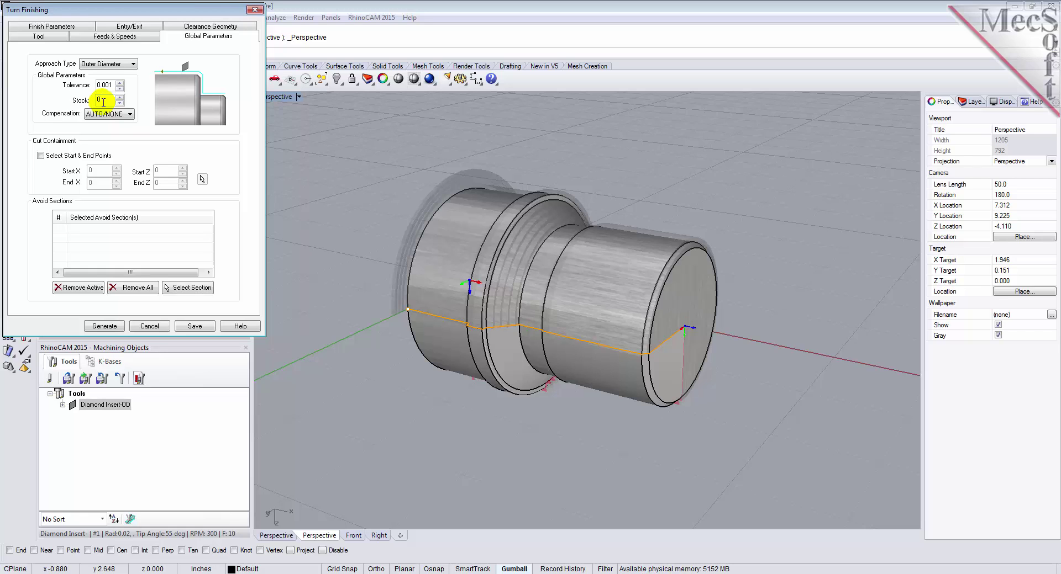
{"action": "left_click", "coordinate": [40, 156]}
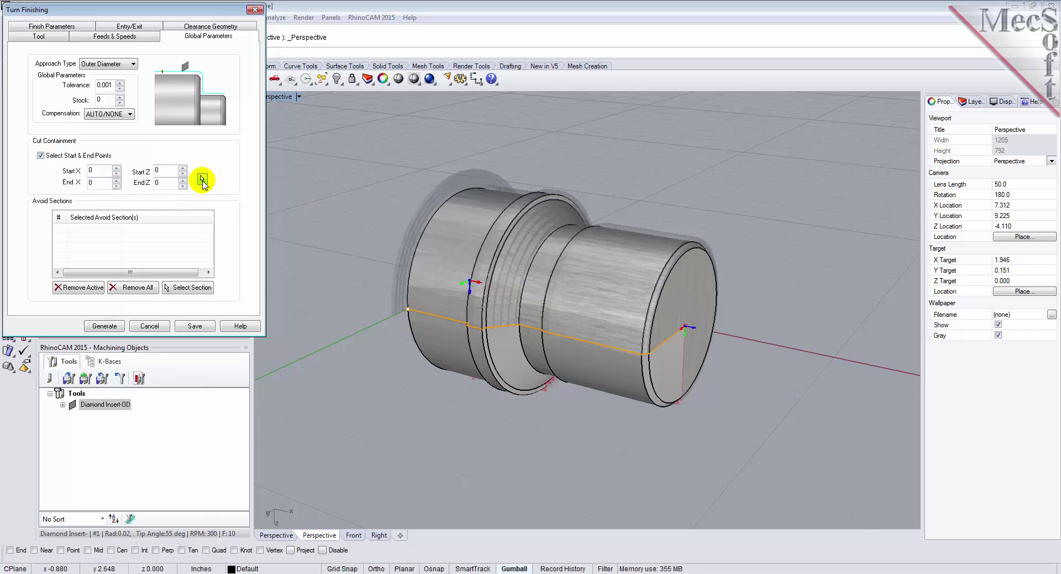
{"action": "left_click", "coordinate": [203, 180]}
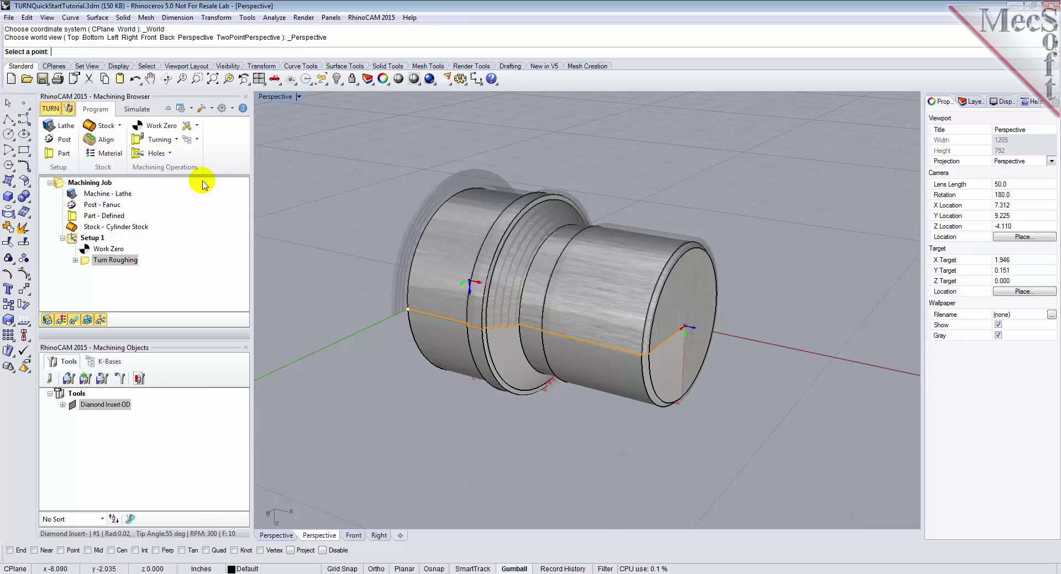
{"action": "left_click", "coordinate": [279, 83]}
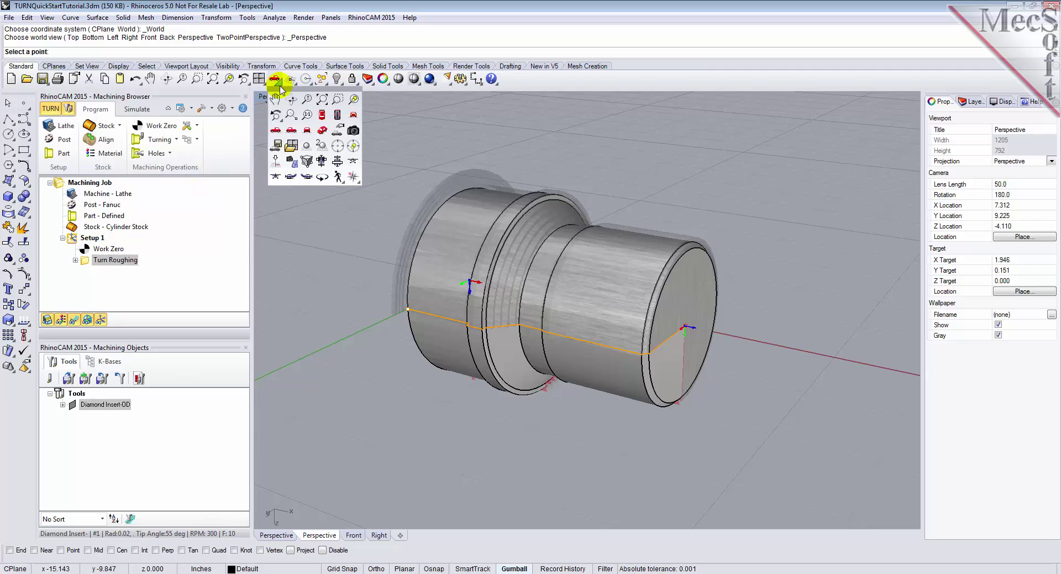
{"action": "left_click", "coordinate": [321, 115]}
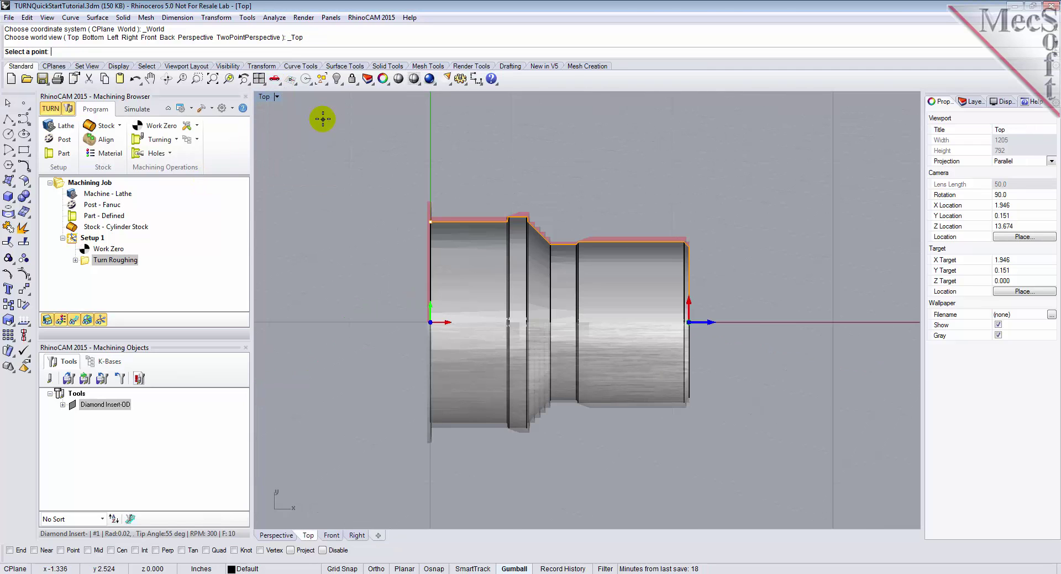
{"action": "left_click", "coordinate": [10, 551]}
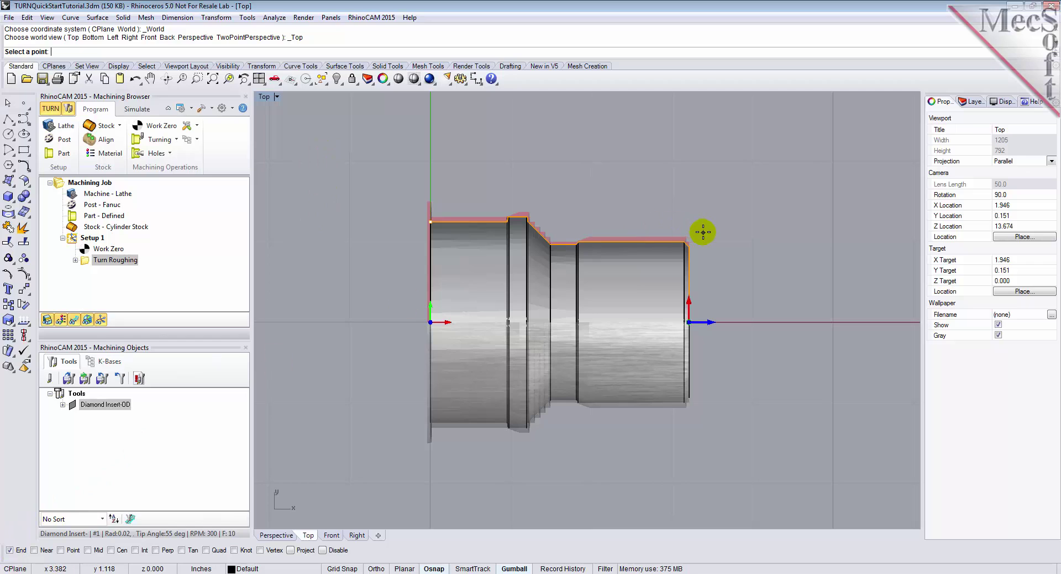
{"action": "left_click", "coordinate": [689, 242]}
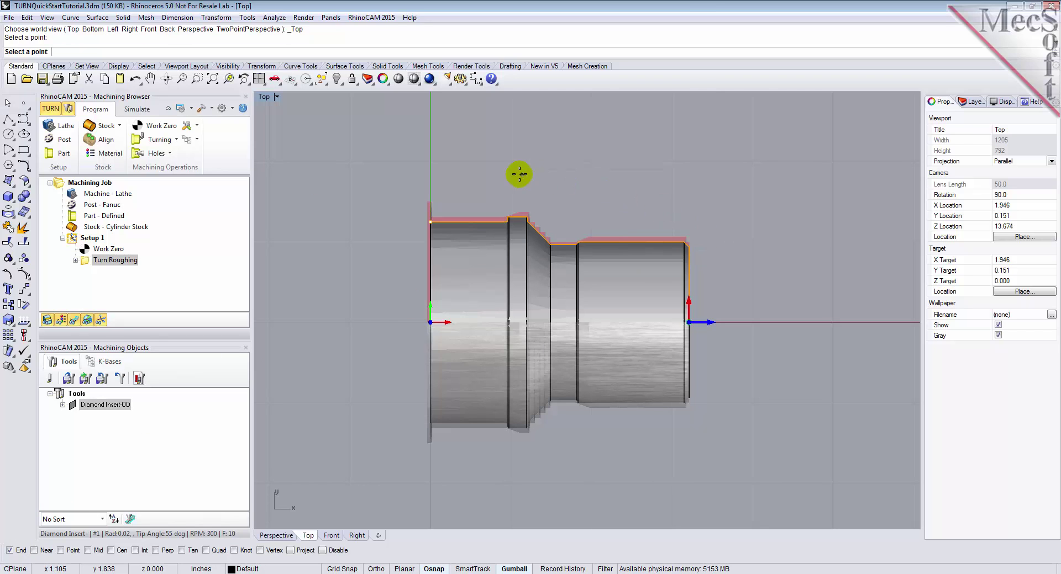
{"action": "left_click", "coordinate": [429, 219]}
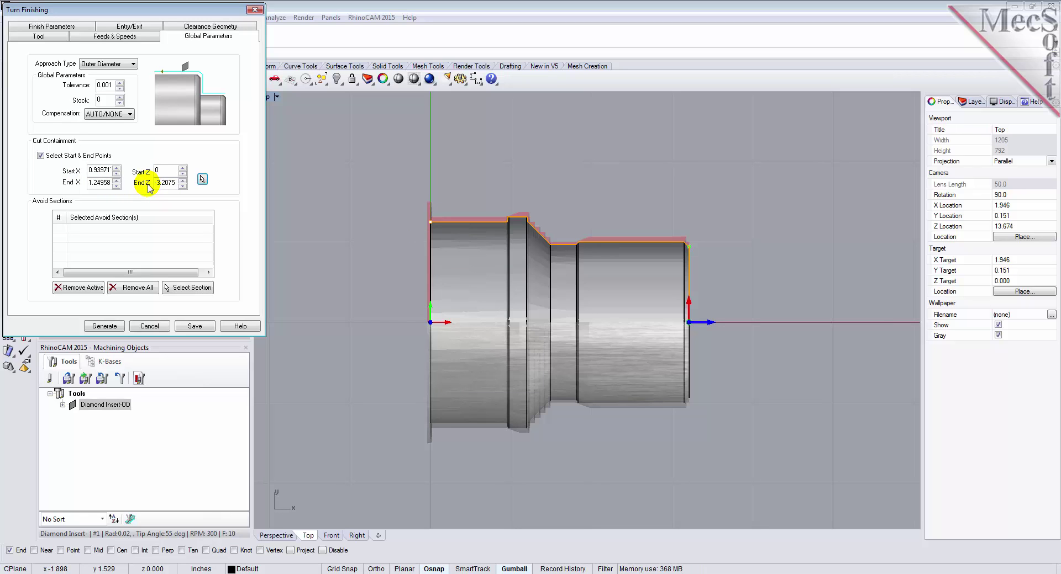
{"action": "left_click", "coordinate": [104, 325]}
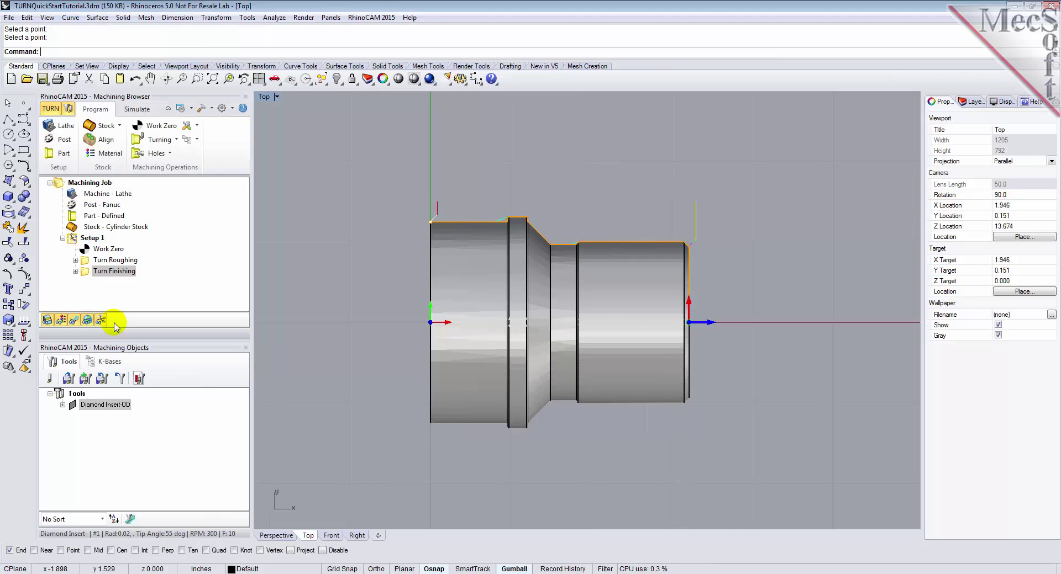
Simulate the Turn Finishing operation in the Perspective view, orbited to show the cutaway side of the stock.
{"action": "left_click", "coordinate": [88, 276]}
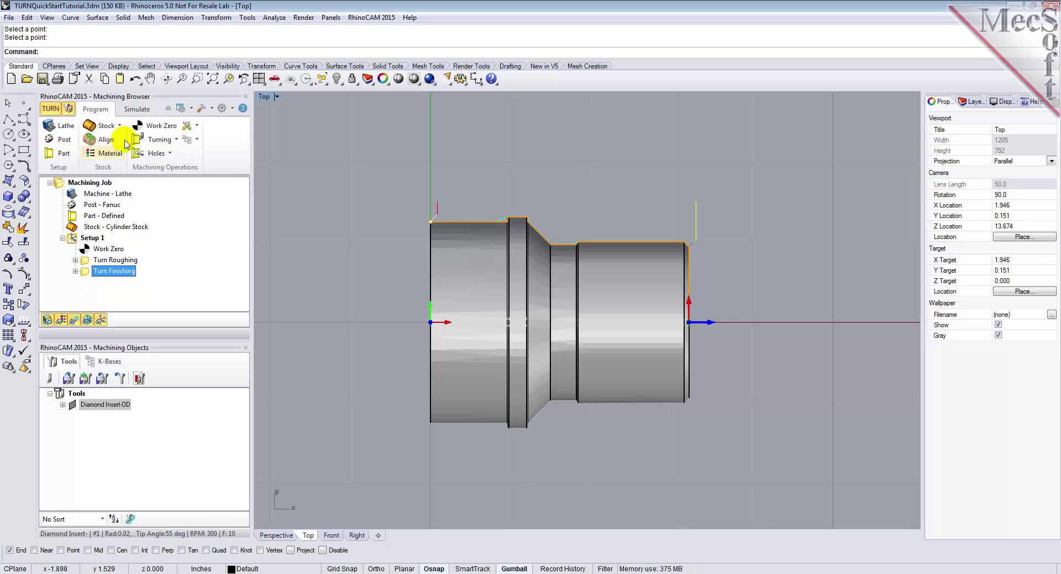
{"action": "left_click", "coordinate": [137, 110]}
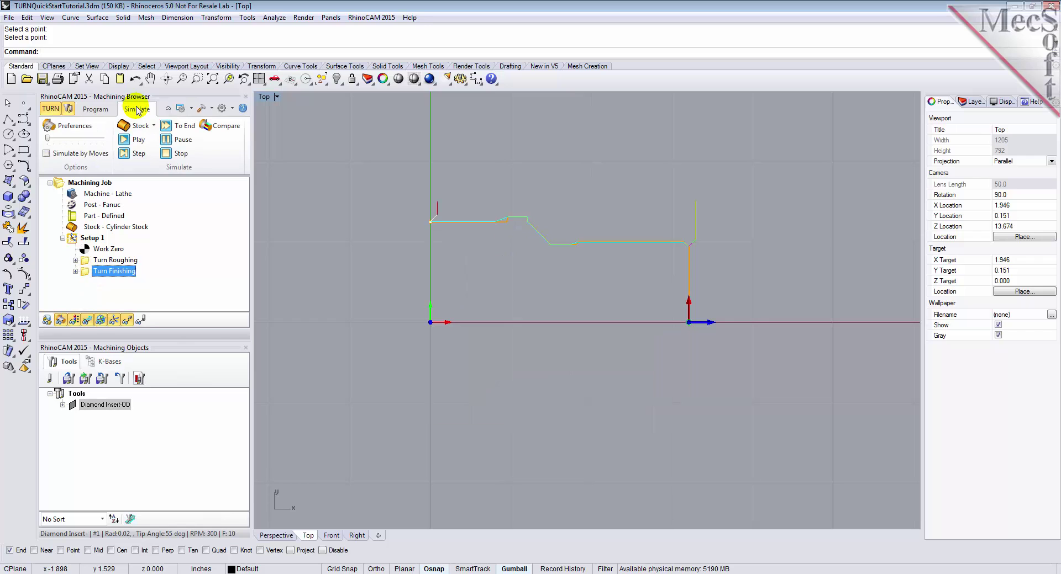
{"action": "left_click", "coordinate": [280, 85]}
{"action": "left_click", "coordinate": [317, 126]}
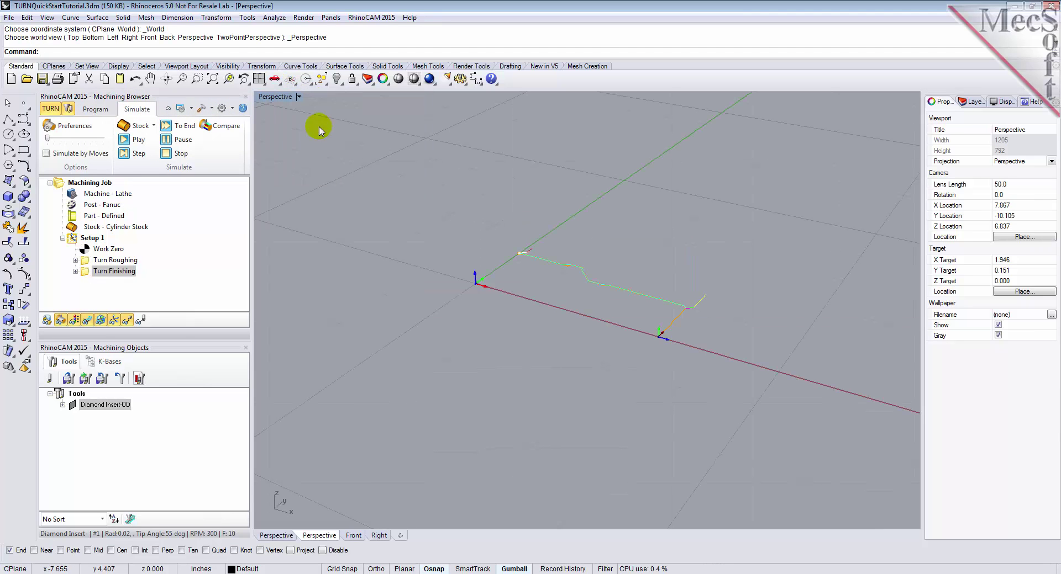
{"action": "left_click", "coordinate": [134, 140]}
{"action": "right_click_drag", "start_coordinate": [508, 187], "coordinate": [576, 247]}
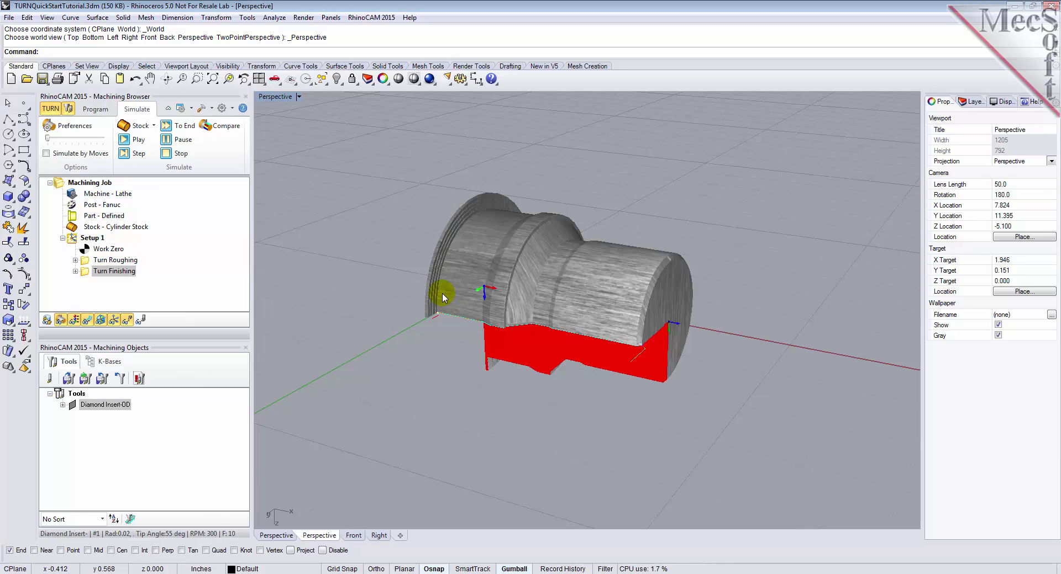
Post Setup 1 with the Fanuc post to TURNQuickStartTutorial_Setup 1.nc, review the G-code, and close it.
{"action": "left_click", "coordinate": [87, 239]}
{"action": "right_click", "coordinate": [85, 241]}
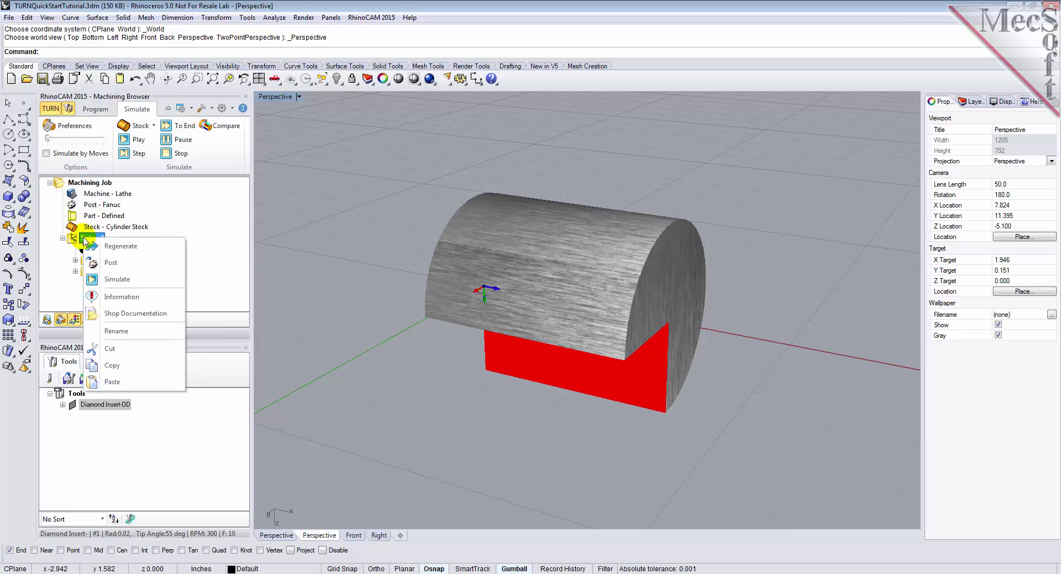
{"action": "left_click", "coordinate": [111, 263]}
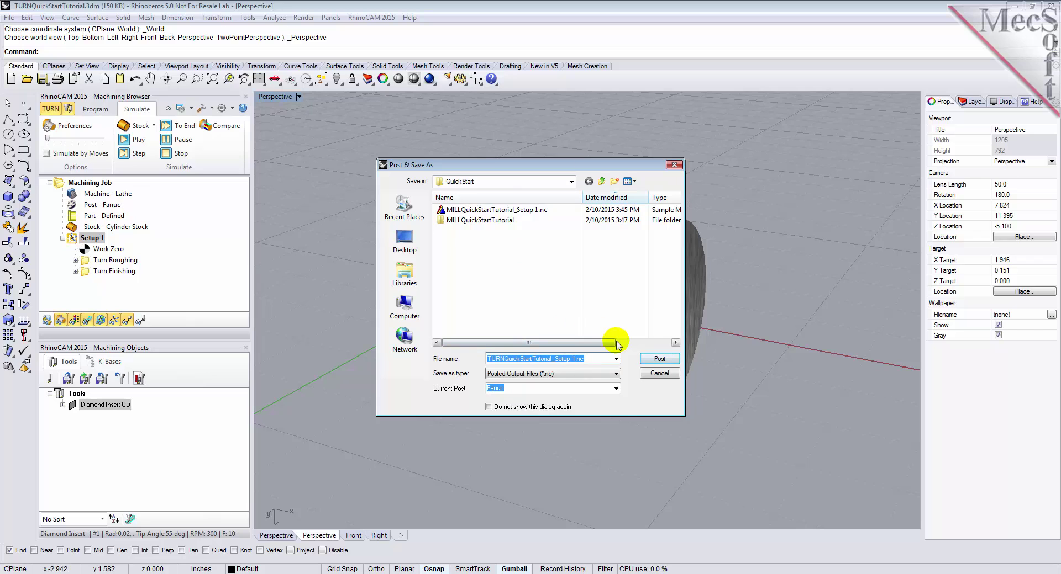
{"action": "left_click", "coordinate": [658, 360]}
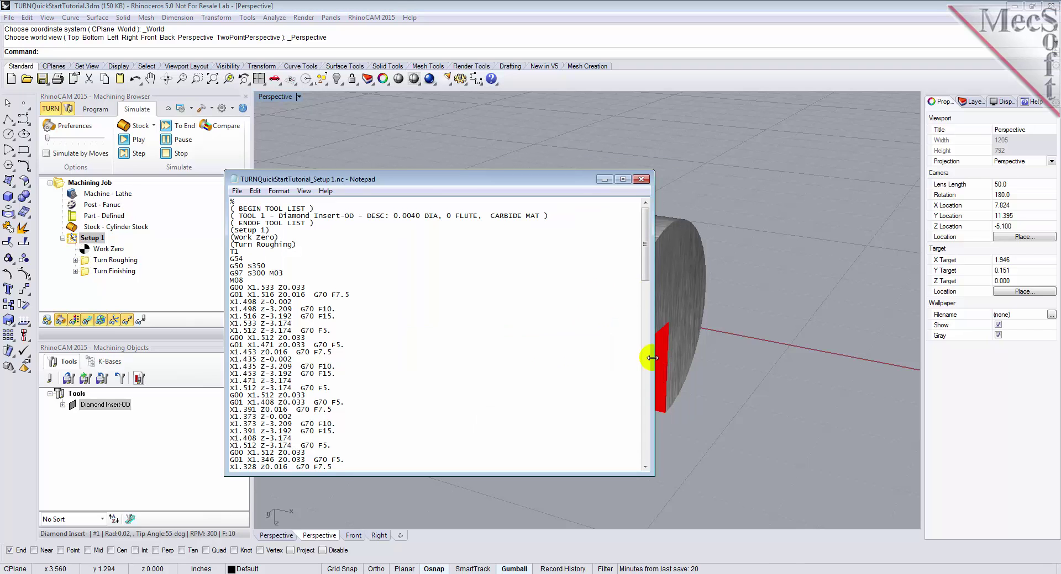
{"action": "left_click_drag", "start_coordinate": [647, 257], "coordinate": [620, 156]}
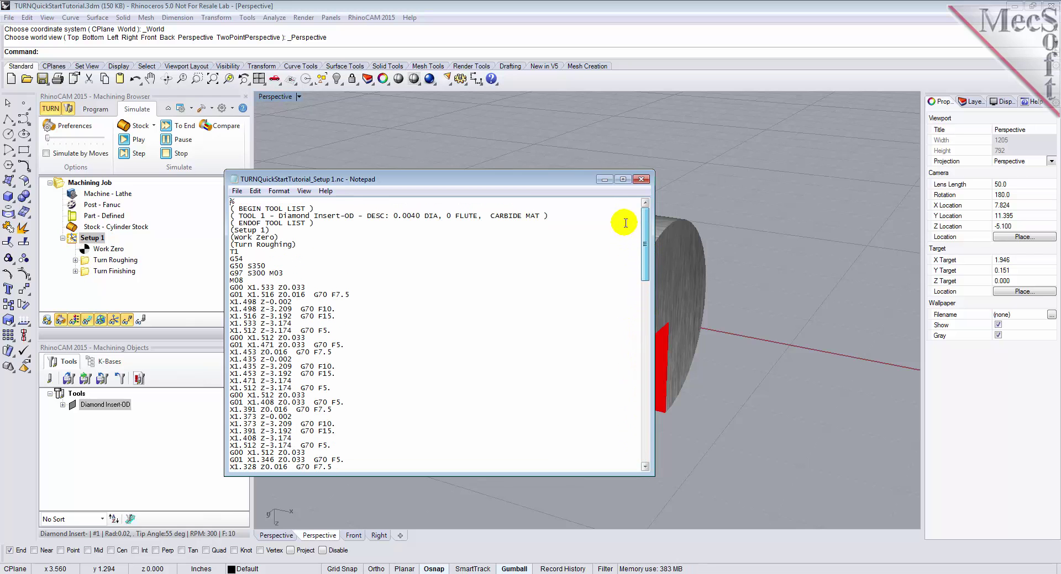
{"action": "left_click", "coordinate": [641, 181]}
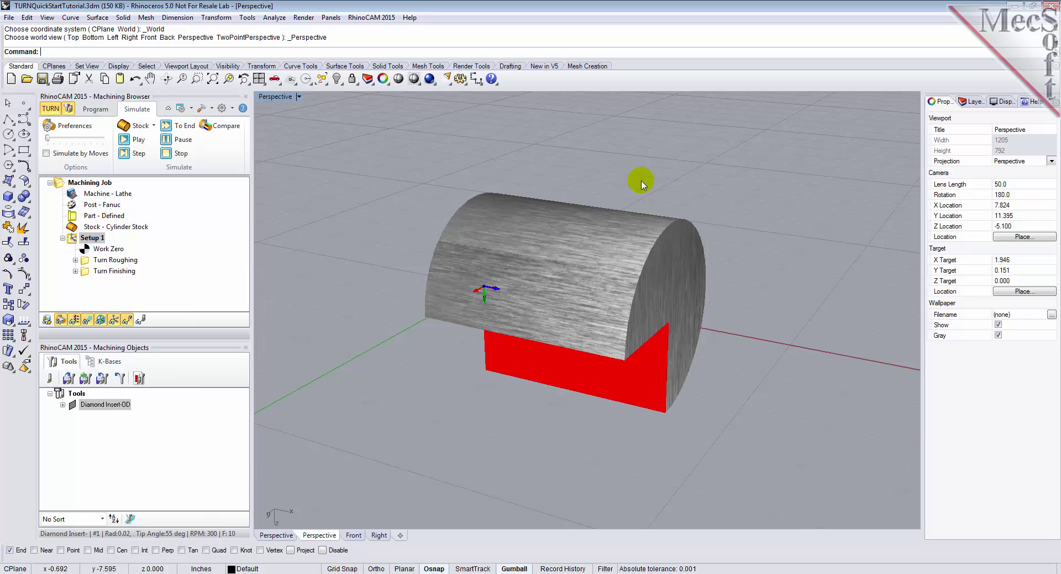
Review the machining operations information for Setup 1, including machine time and cut feeds, and close it.
{"action": "left_click", "coordinate": [99, 109]}
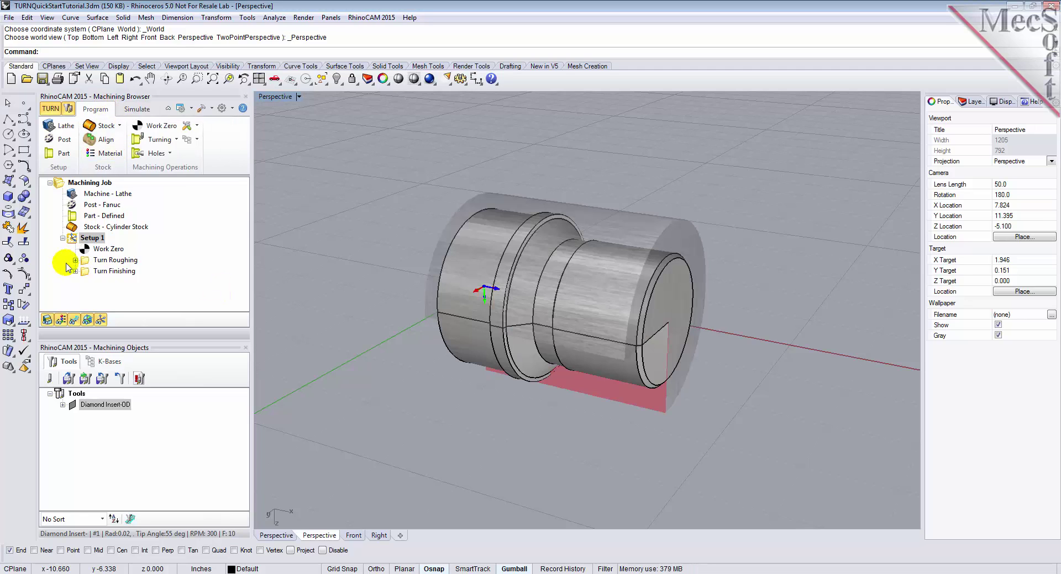
{"action": "left_click", "coordinate": [74, 241]}
{"action": "right_click", "coordinate": [87, 239]}
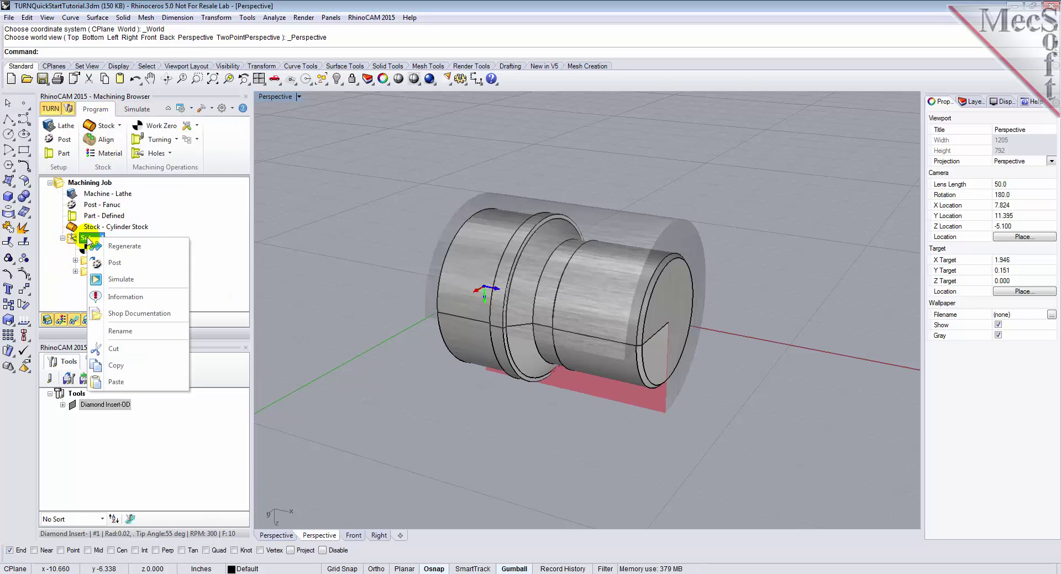
{"action": "left_click", "coordinate": [111, 296]}
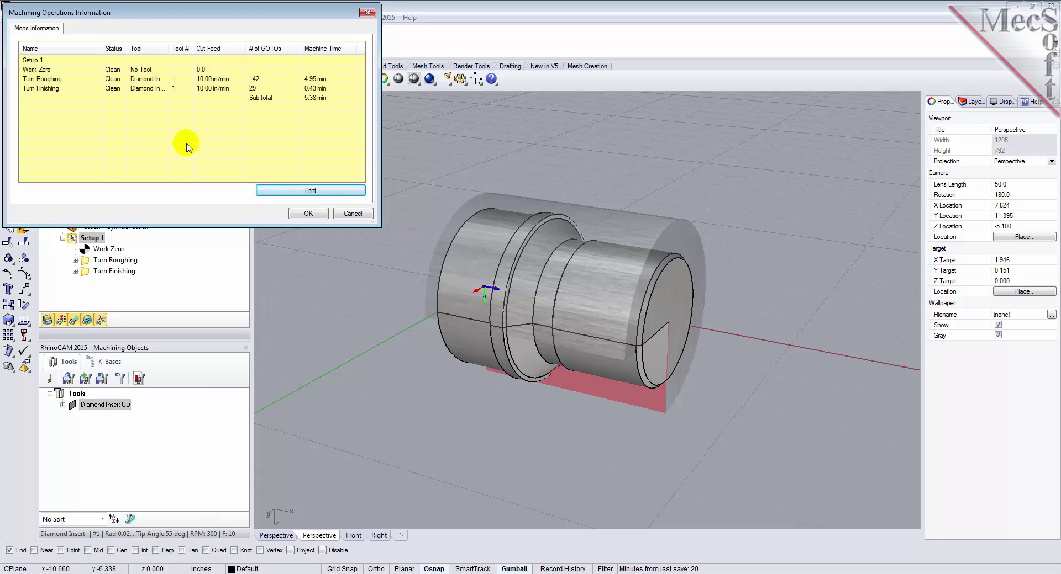
{"action": "left_click", "coordinate": [305, 213]}
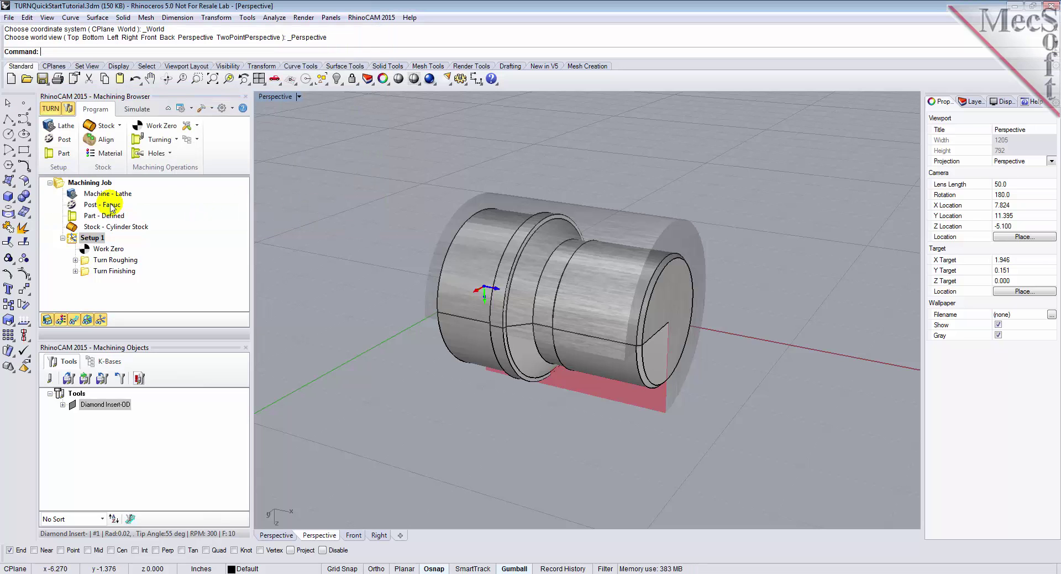
Review the operations information for the entire Machining Job and close it.
{"action": "left_click", "coordinate": [86, 186]}
{"action": "right_click", "coordinate": [87, 186]}
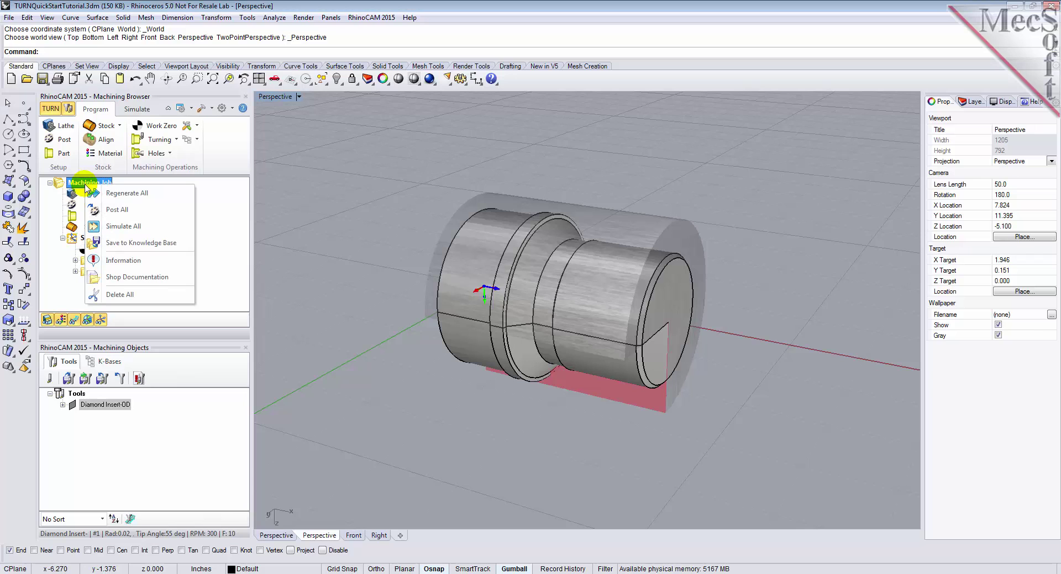
{"action": "left_click", "coordinate": [123, 260]}
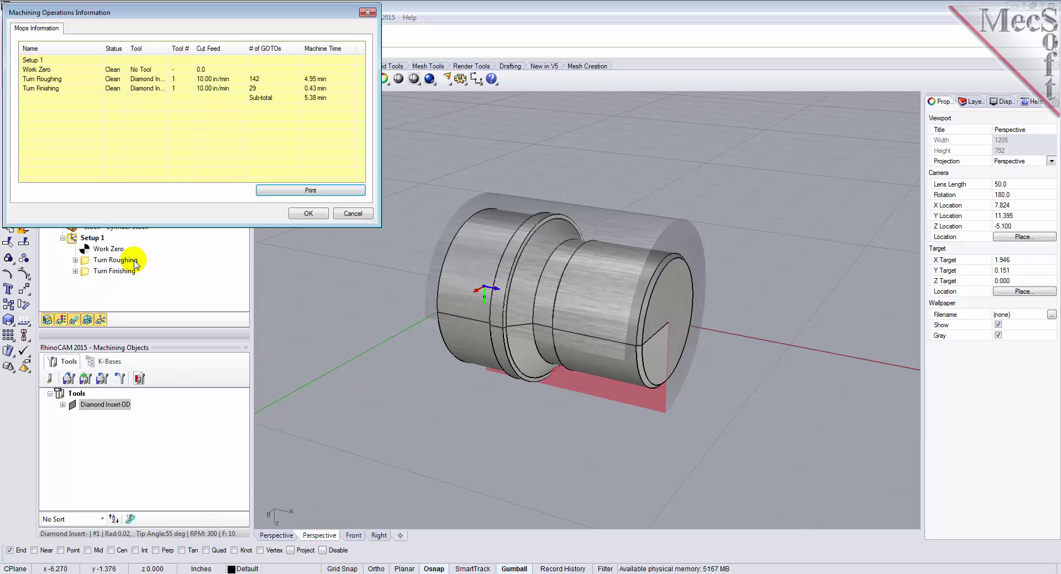
{"action": "left_click", "coordinate": [308, 214]}
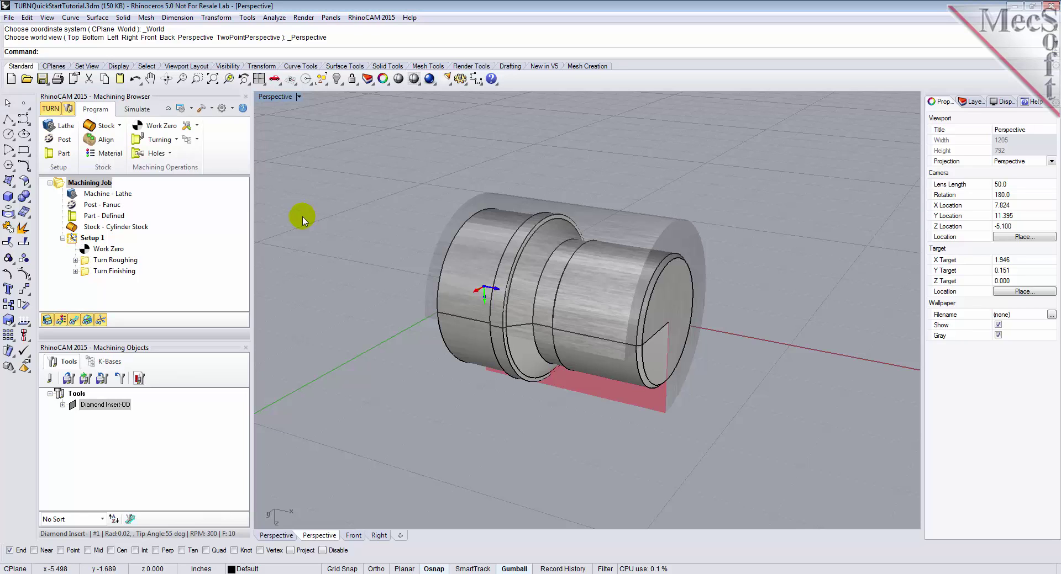
Generate shop documentation for Setup 1 as TURNQuickStartTutorial.html using Template1, review the setup sheet in the browser, and close it.
{"action": "left_click", "coordinate": [83, 239]}
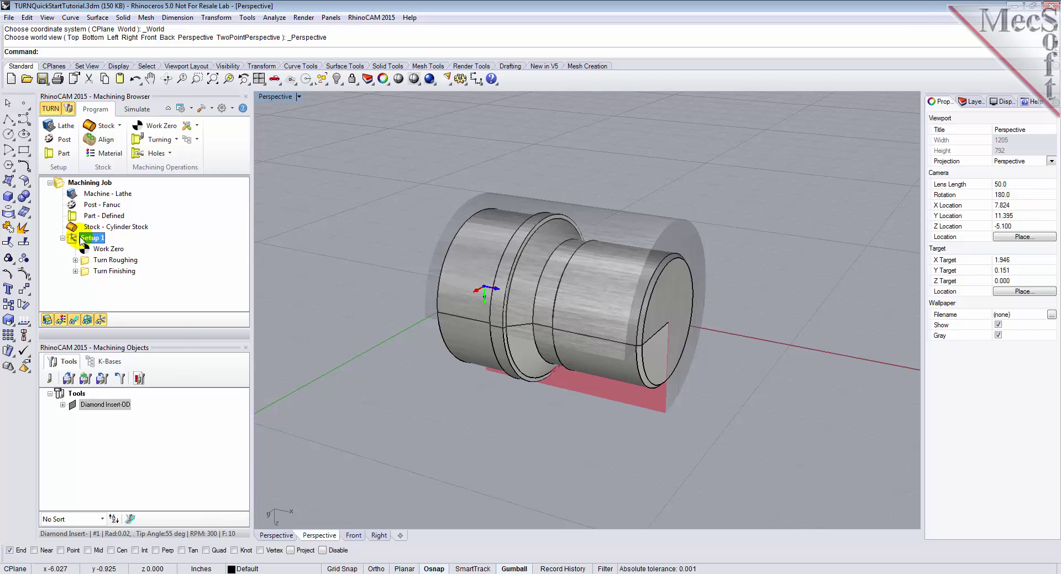
{"action": "right_click", "coordinate": [81, 240]}
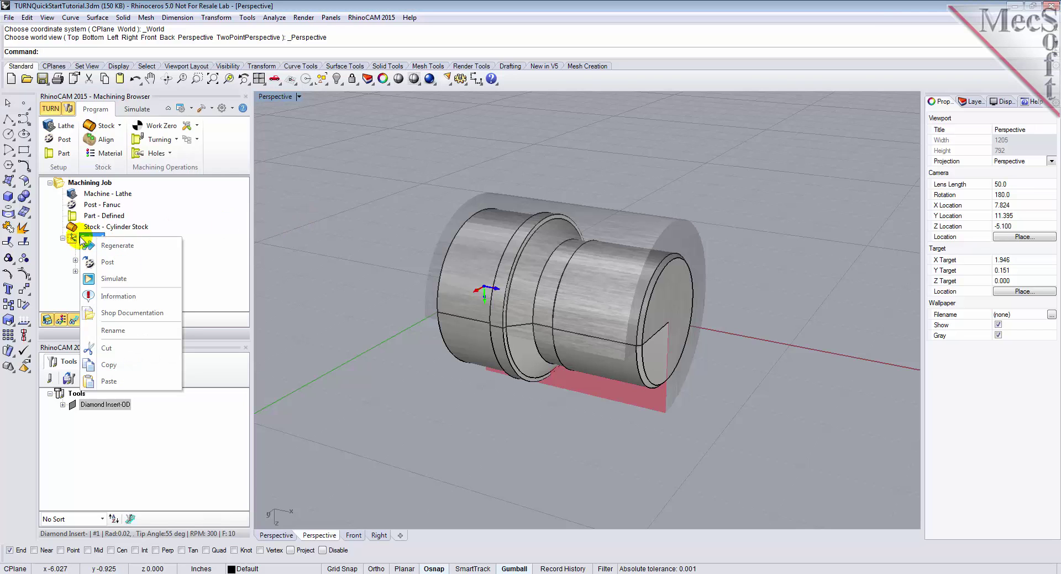
{"action": "left_click", "coordinate": [145, 313]}
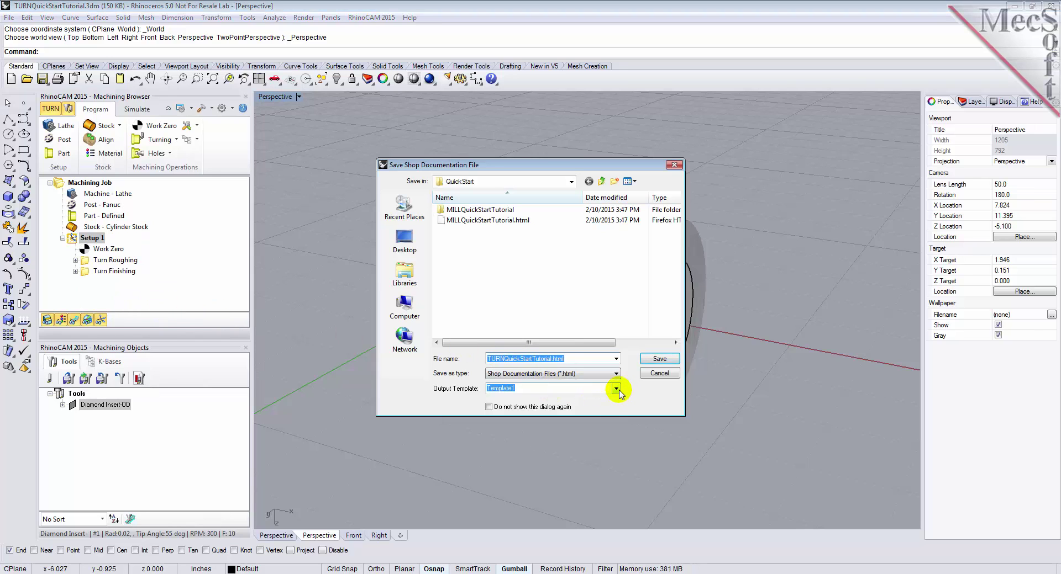
{"action": "left_click", "coordinate": [653, 360]}
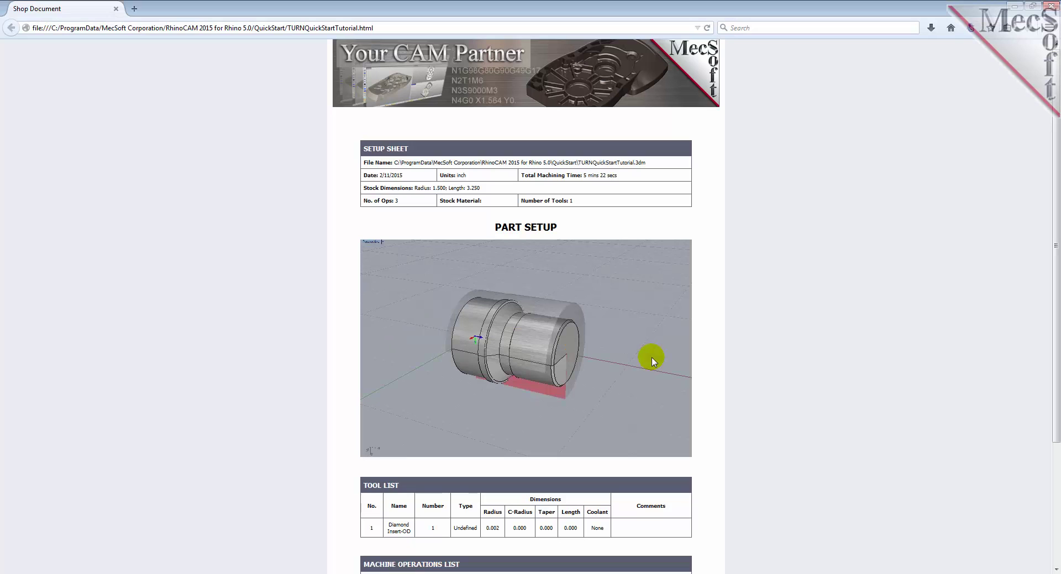
{"action": "left_click_drag", "start_coordinate": [1053, 243], "coordinate": [1035, 189]}
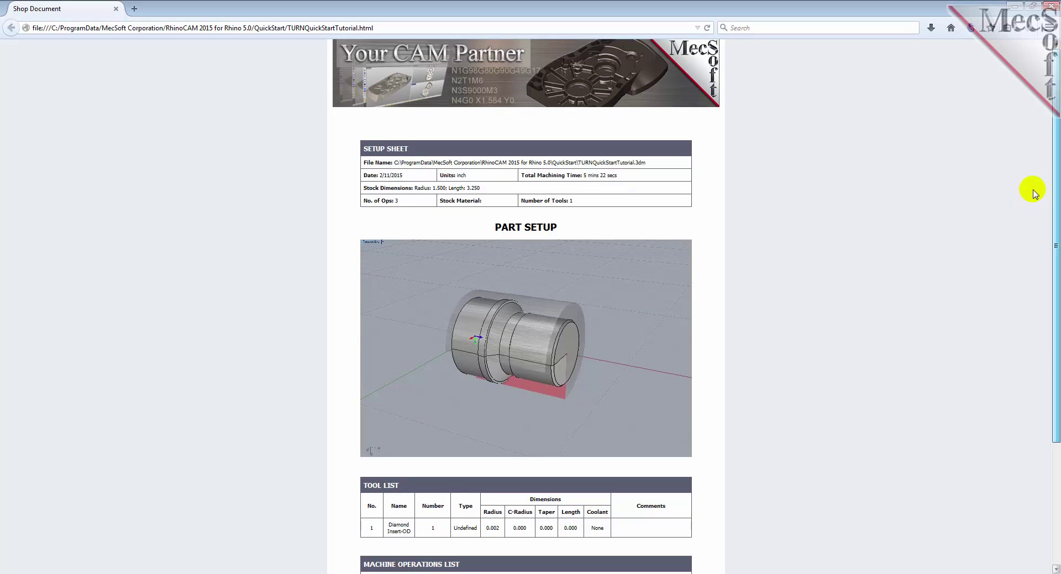
{"action": "left_click", "coordinate": [1050, 6]}
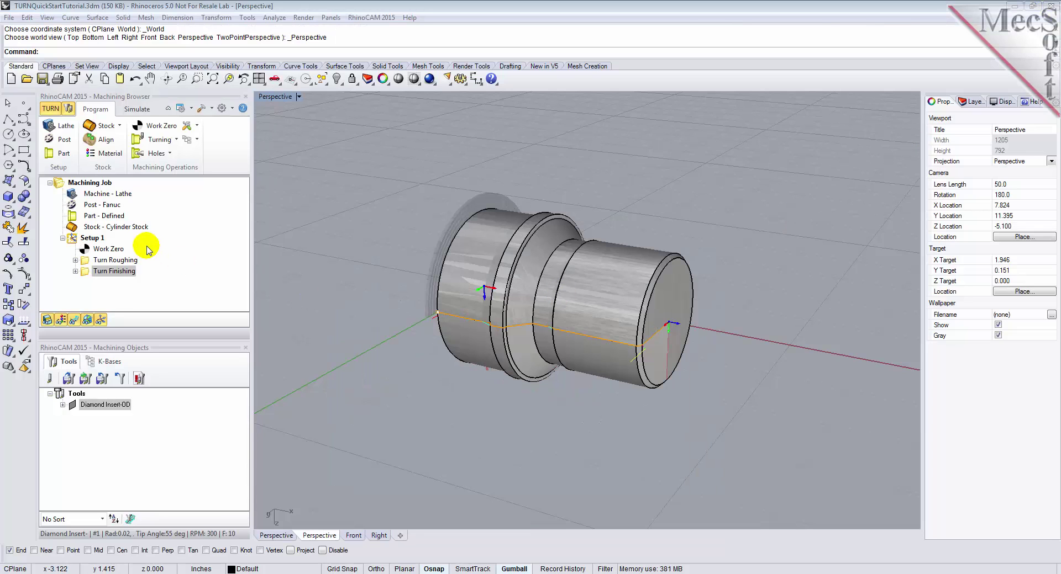
{"action": "left_click", "coordinate": [78, 185]}
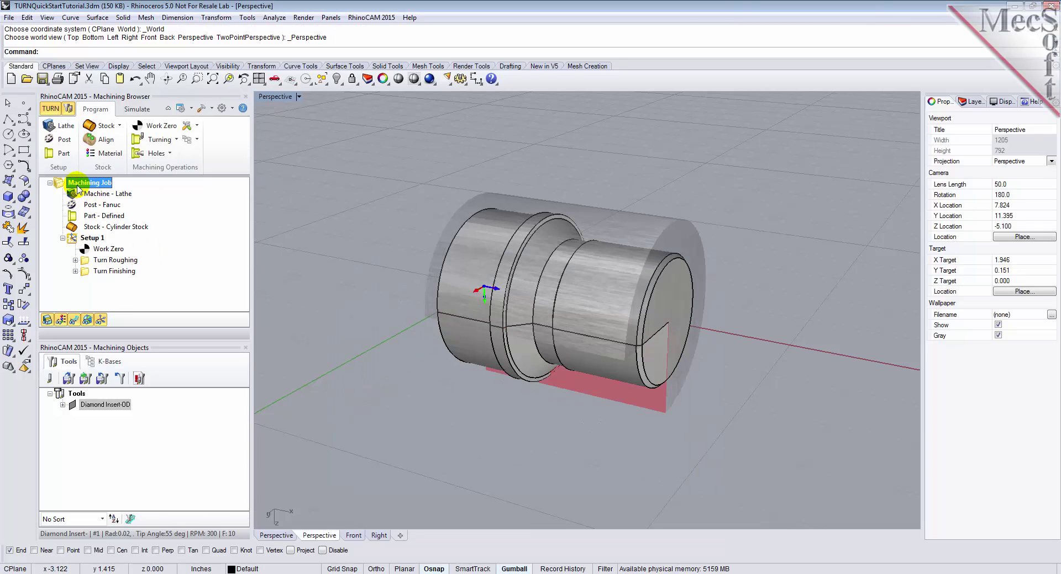
{"action": "right_click", "coordinate": [78, 188]}
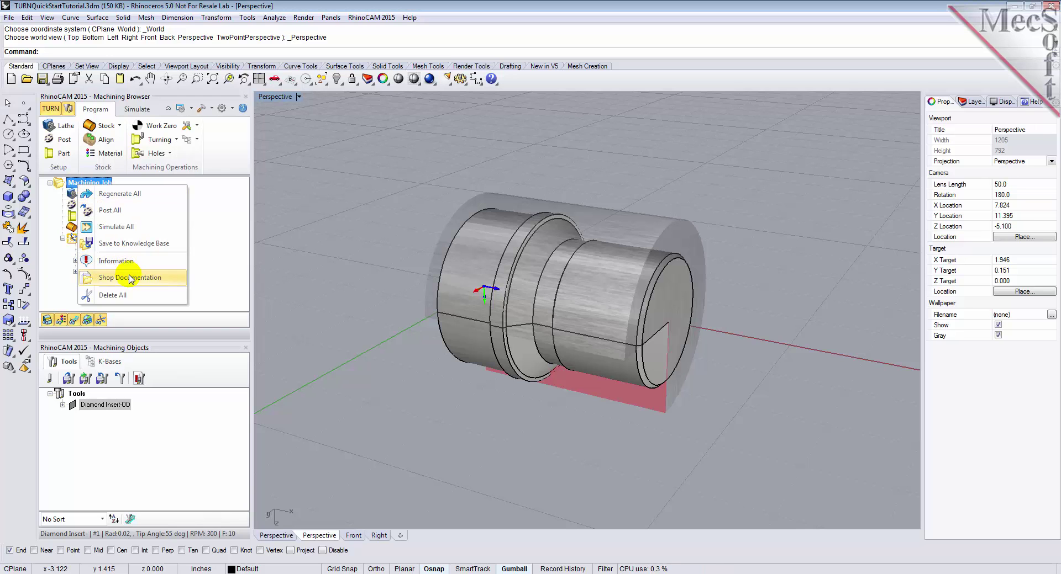
{"action": "left_click", "coordinate": [277, 272]}
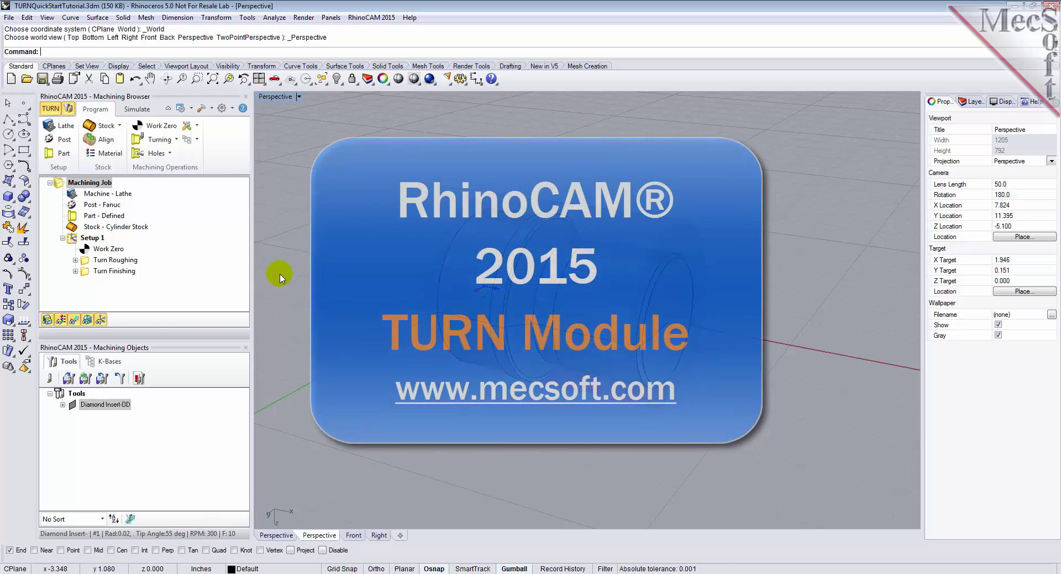